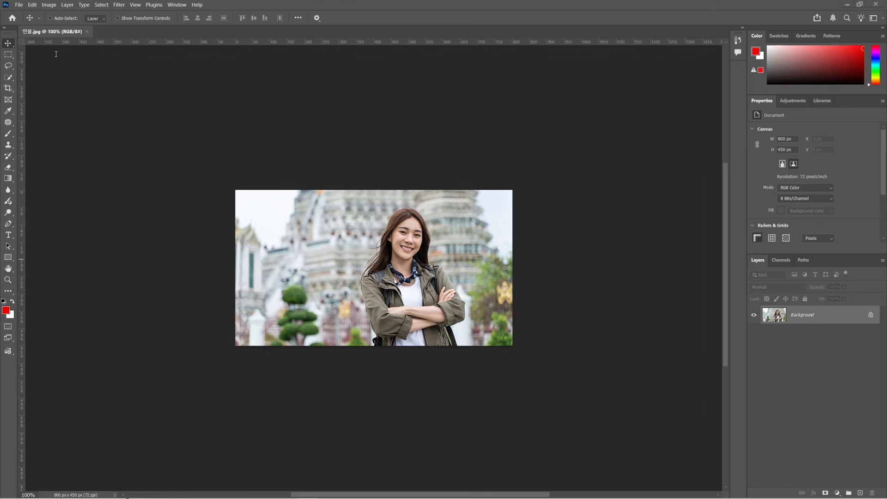
Enlarge the portrait image to 1600 pixels wide with proportions kept and Automatic resampling.
left_click(44, 5)
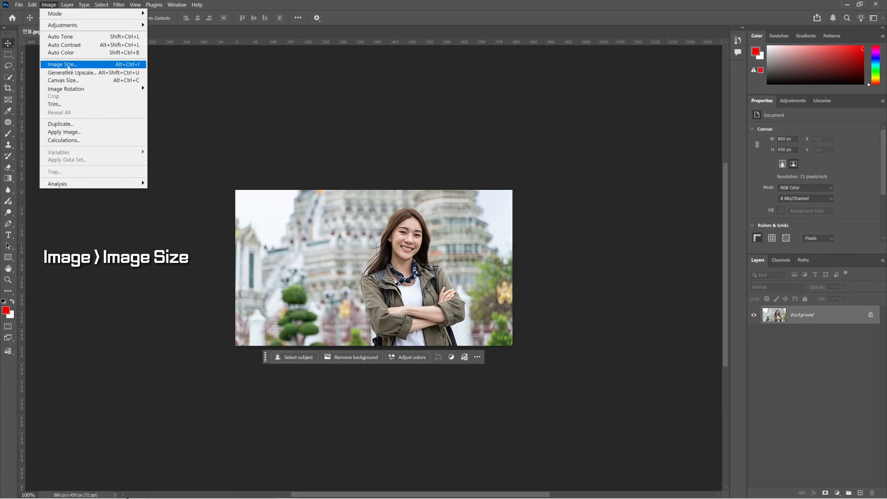
left_click(125, 66)
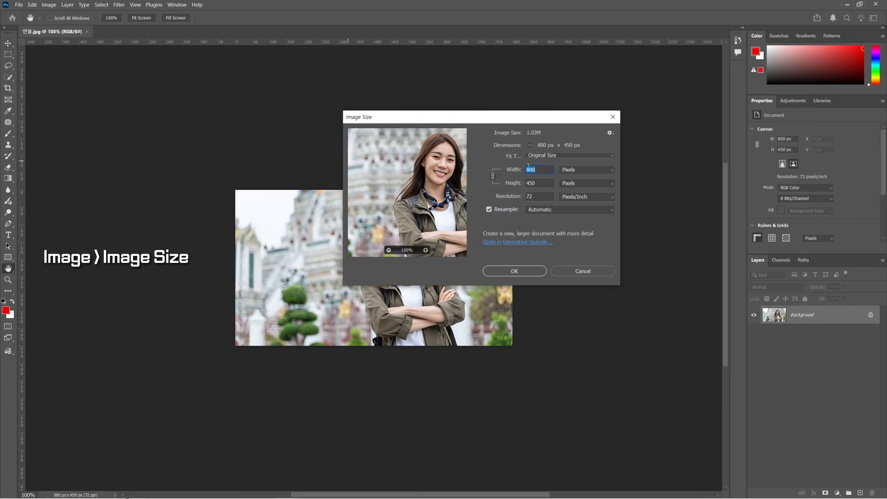
left_click_drag(470, 118, 390, 115)
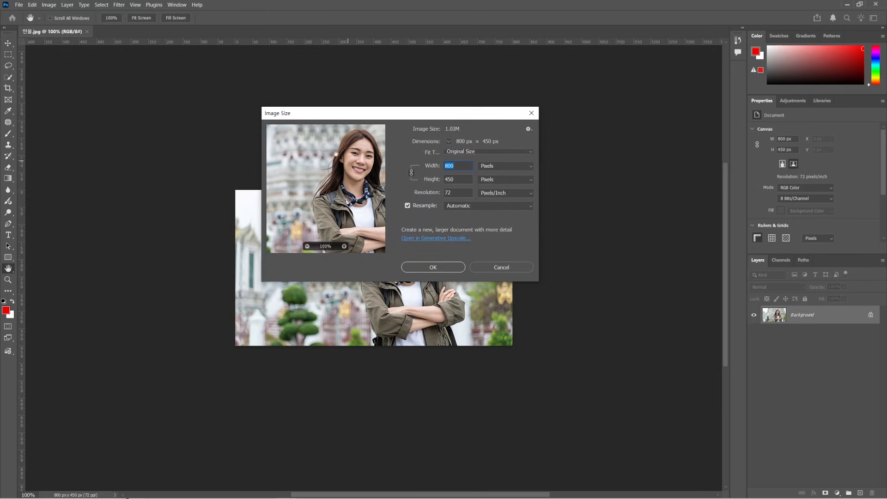
left_click(462, 165)
type("1600")
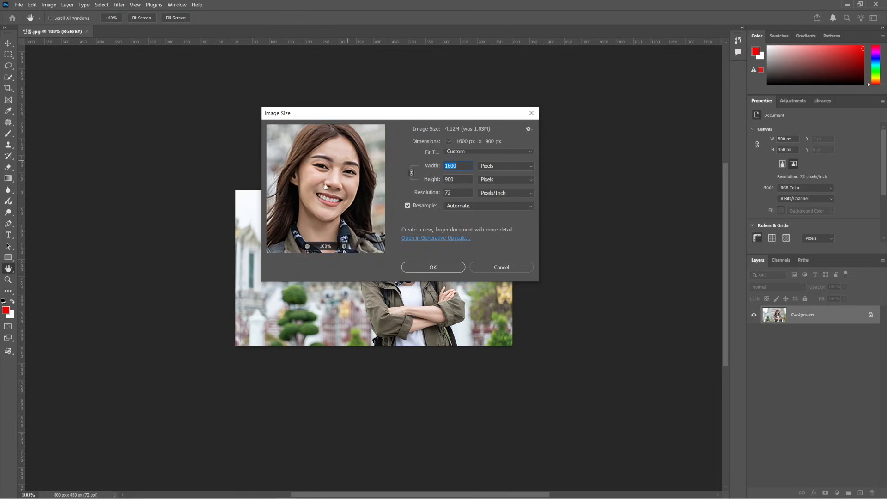
left_click(433, 267)
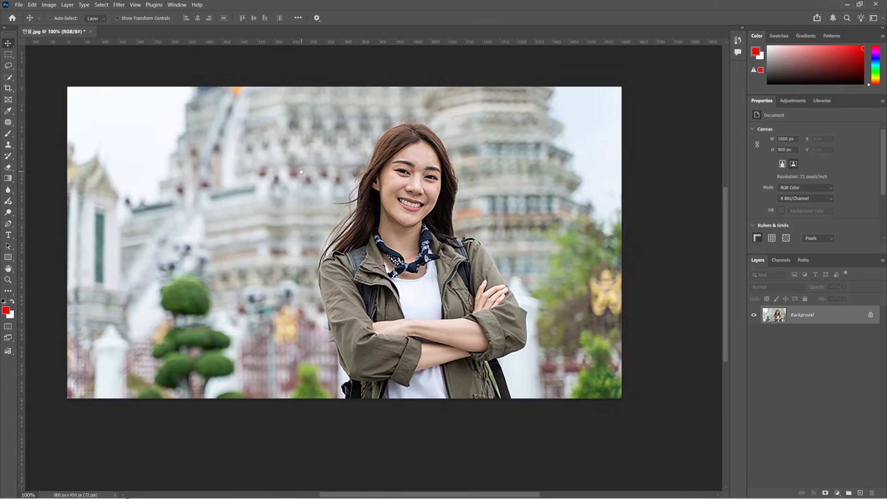
Save the enlarged image as a JPEG named 업스케일 at Maximum quality 12 with the Baseline ("Standard") format.
left_click(20, 5)
left_click(57, 104)
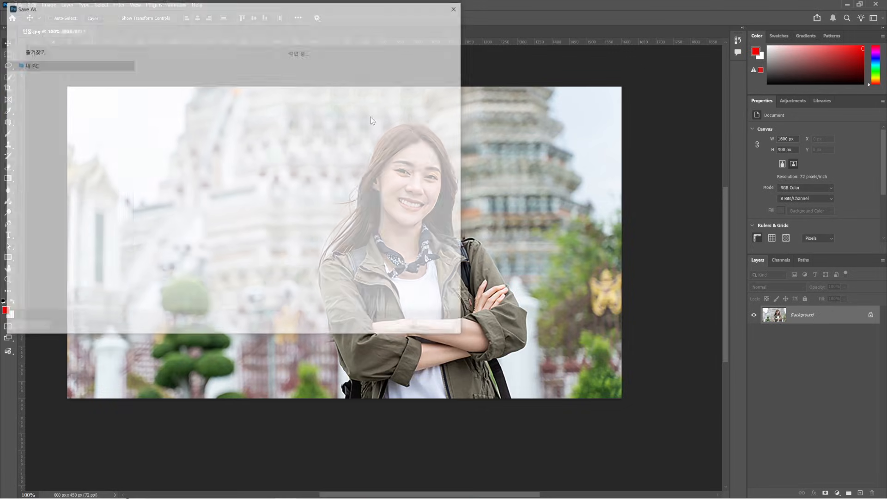
type("인스케이")
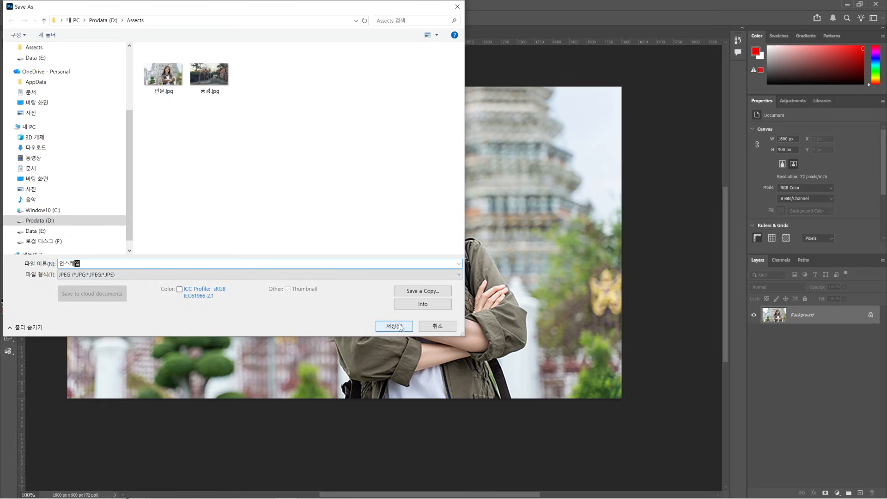
key("Return")
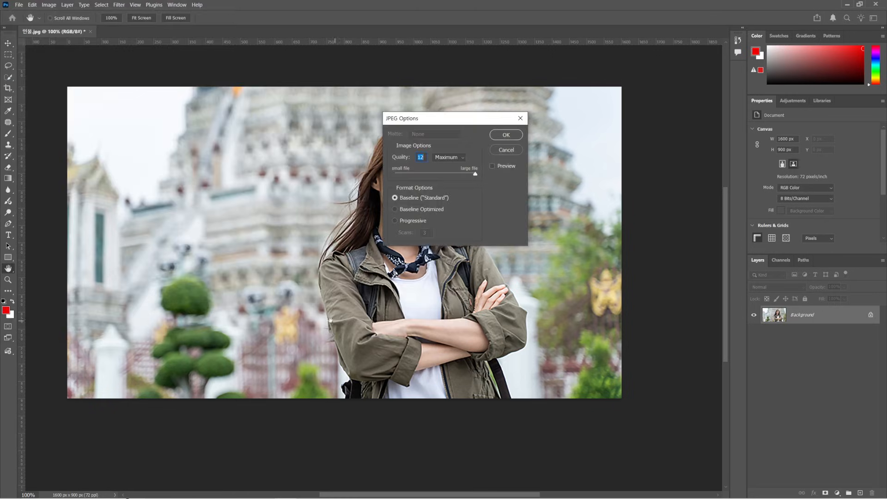
left_click(506, 135)
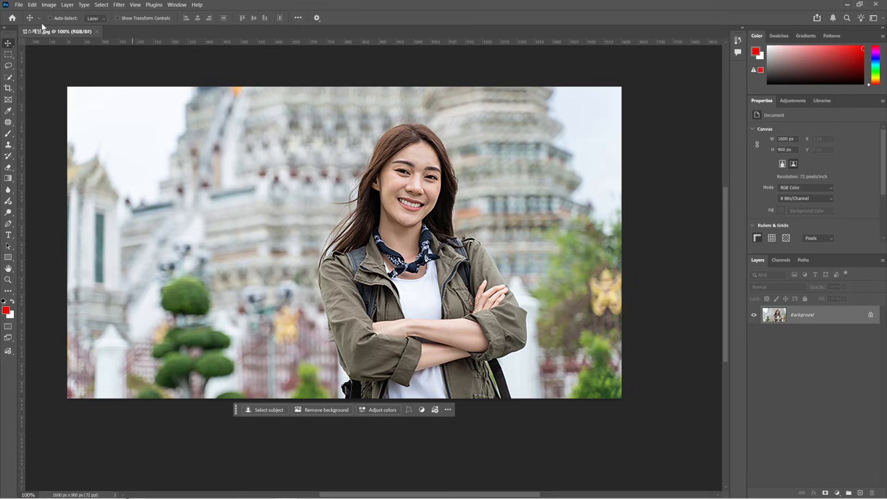
Open the original 인물.jpg from the Assects folder.
left_click(19, 5)
left_click(33, 24)
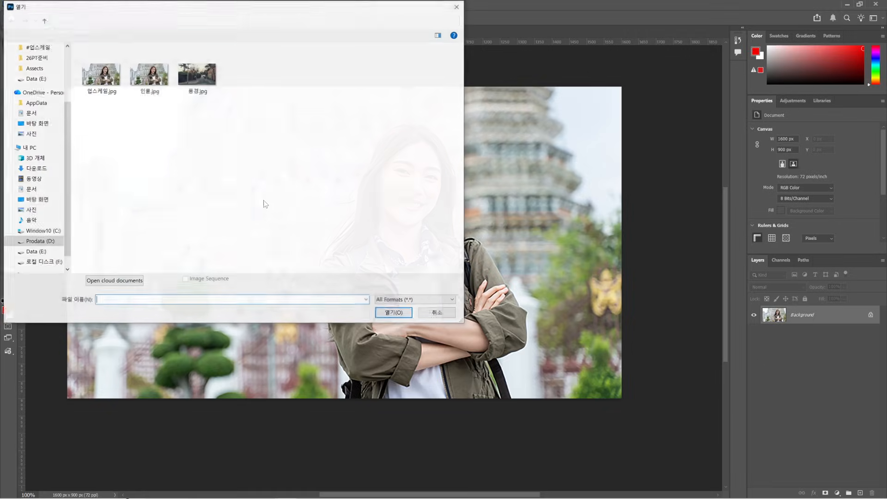
double_click(149, 74)
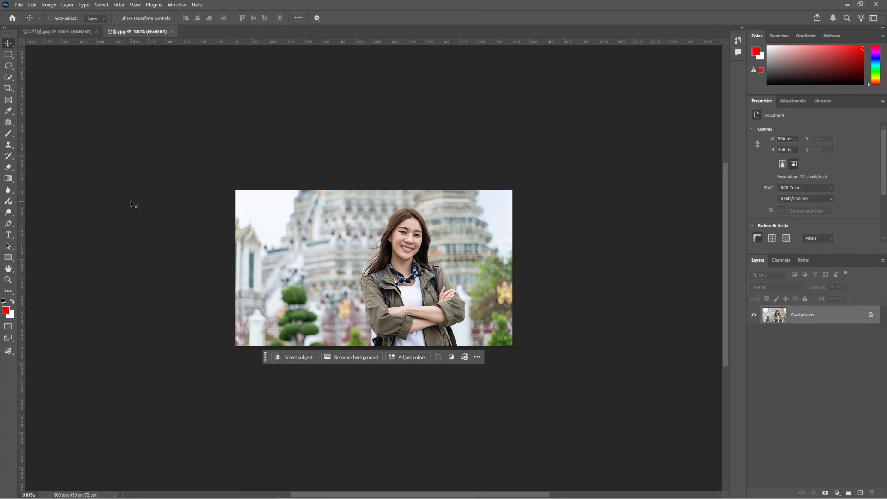
Check the Enable Preserve Details 2.0 Upscale option in the Technology Previews preferences.
left_click(33, 4)
mouse_move(93, 370)
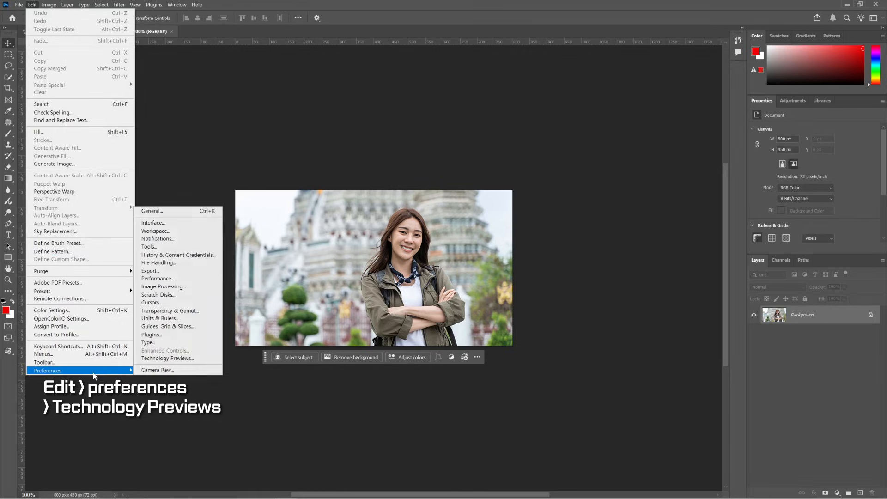
left_click(180, 211)
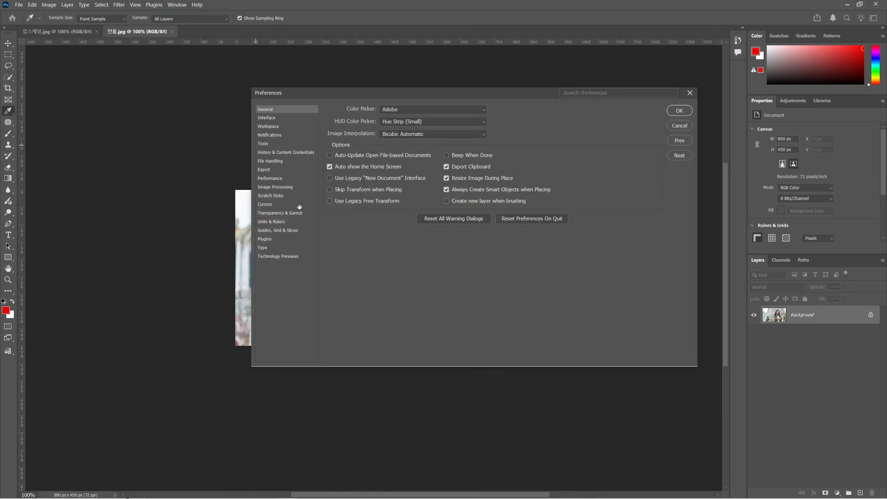
left_click(283, 257)
mouse_move(343, 121)
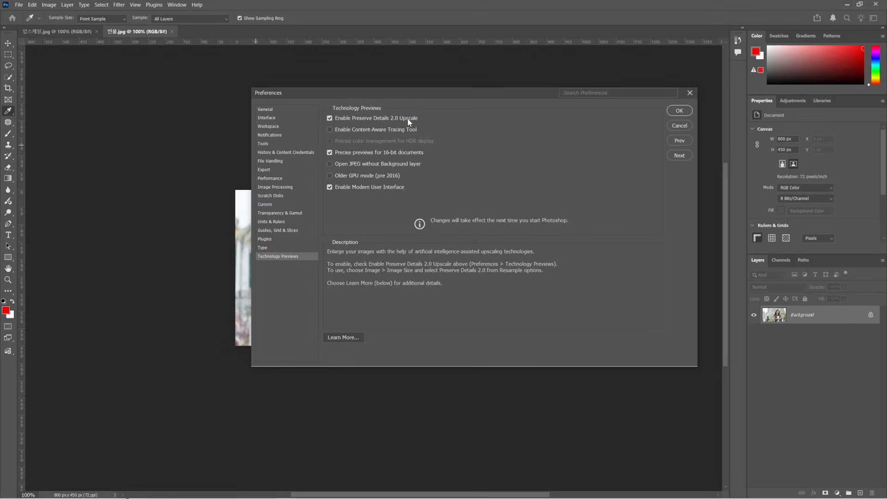
left_click(680, 111)
key("v")
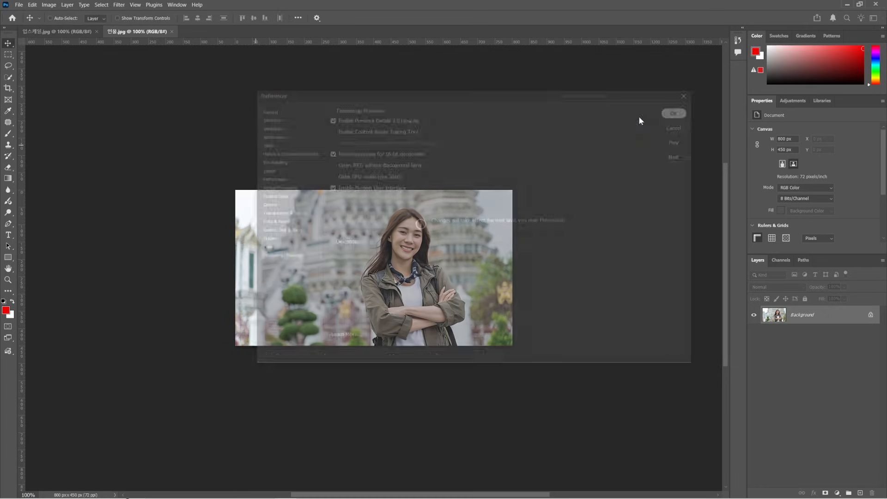
Set the new width of 인물.jpg to 1600 pixels in Image Size and center the preview on the face.
left_click(49, 4)
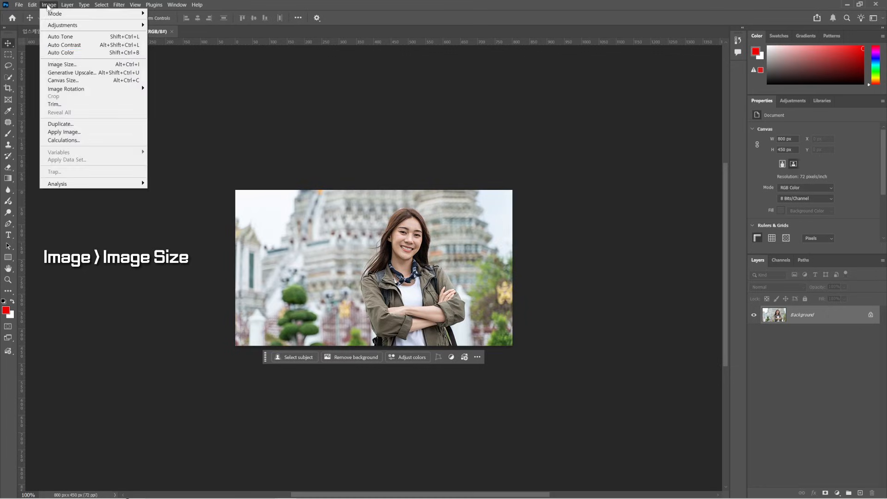
left_click(78, 67)
type("1")
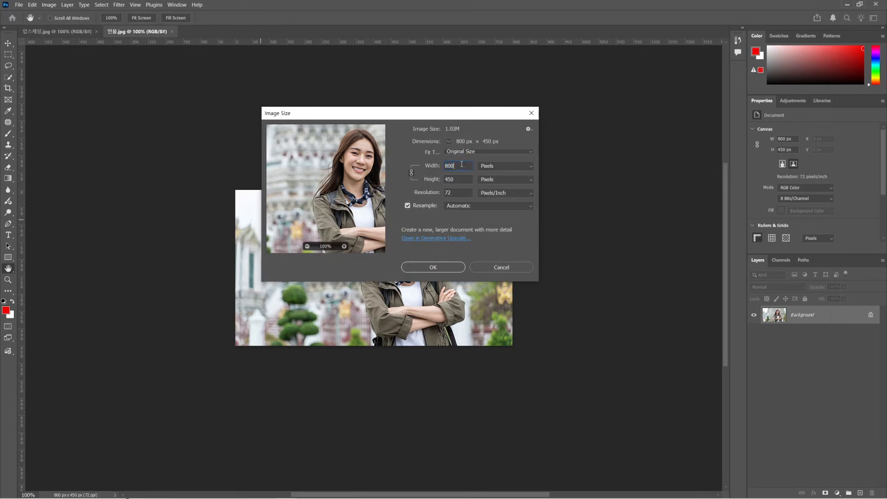
type("600")
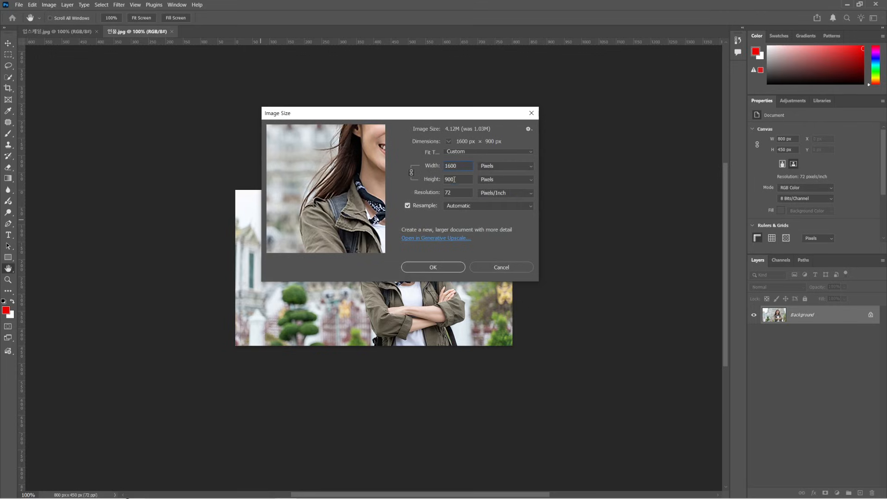
left_click_drag(351, 180, 305, 207)
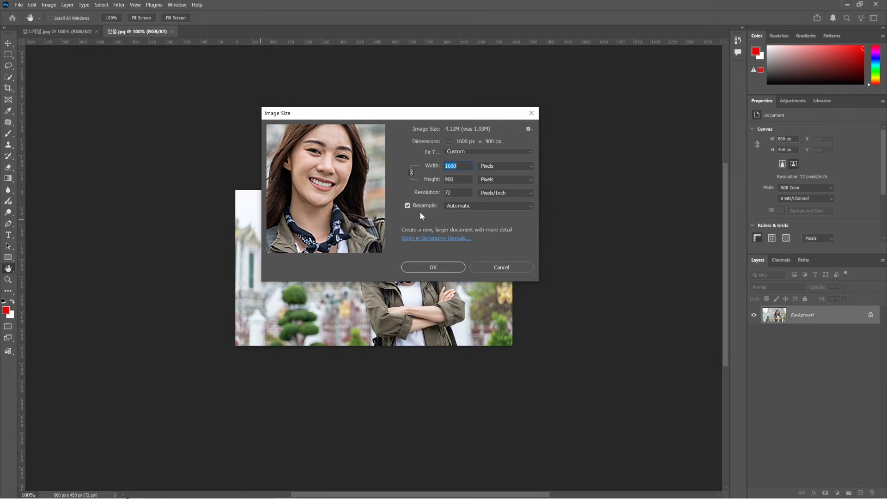
Set the resampling method to Preserve Details 2.0 and apply the enlargement.
left_click(464, 205)
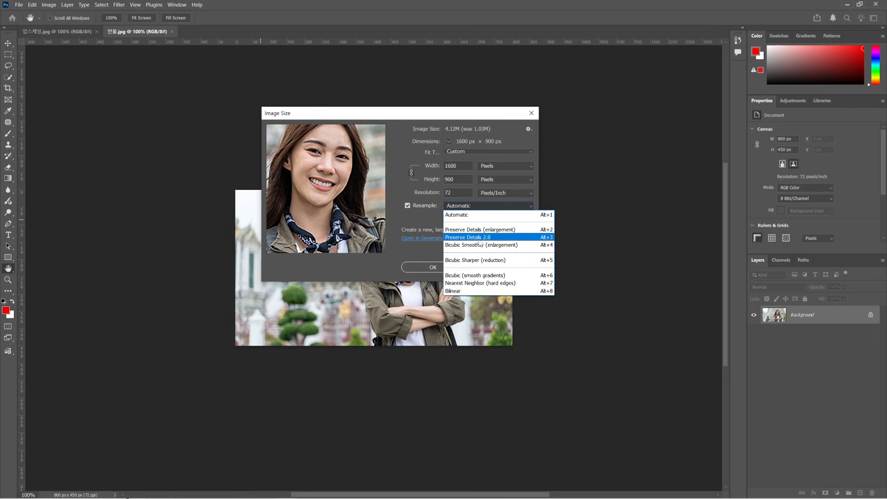
left_click(510, 237)
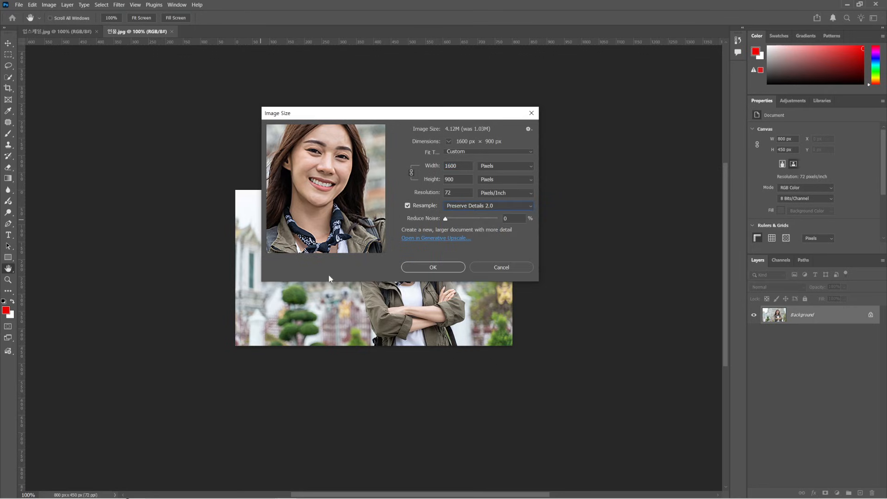
left_click_drag(367, 118, 442, 67)
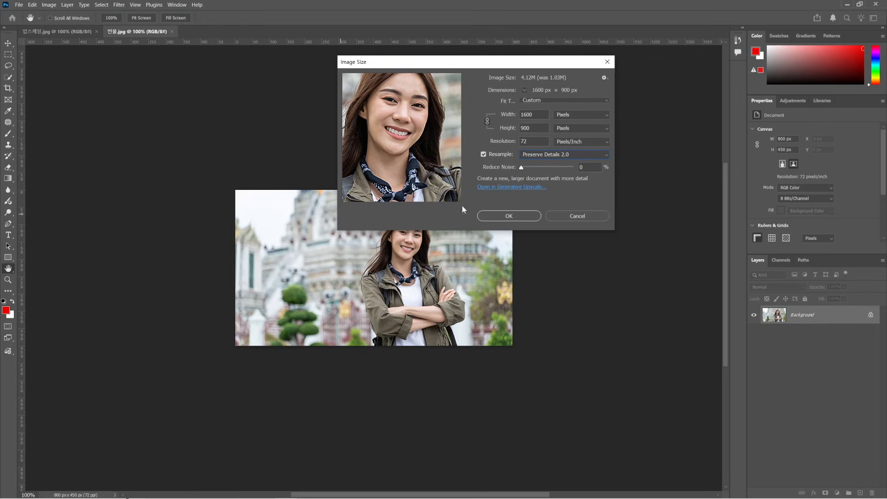
left_click(508, 216)
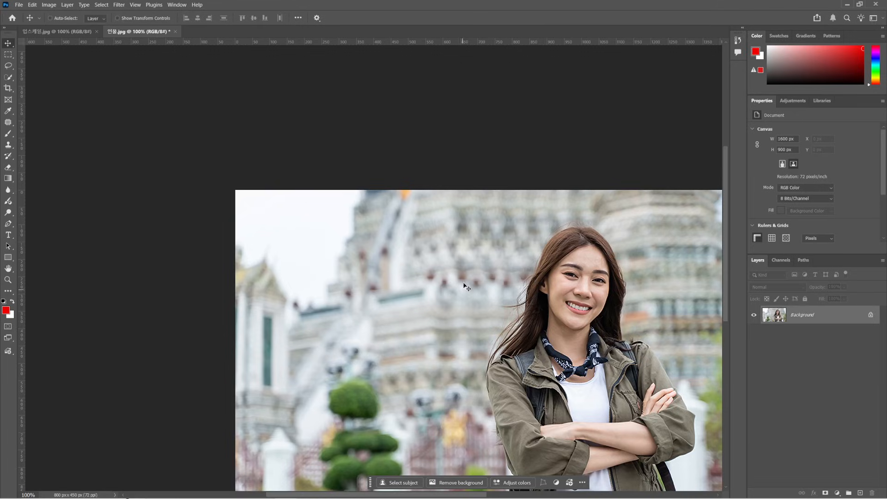
left_click_drag(541, 319, 385, 228)
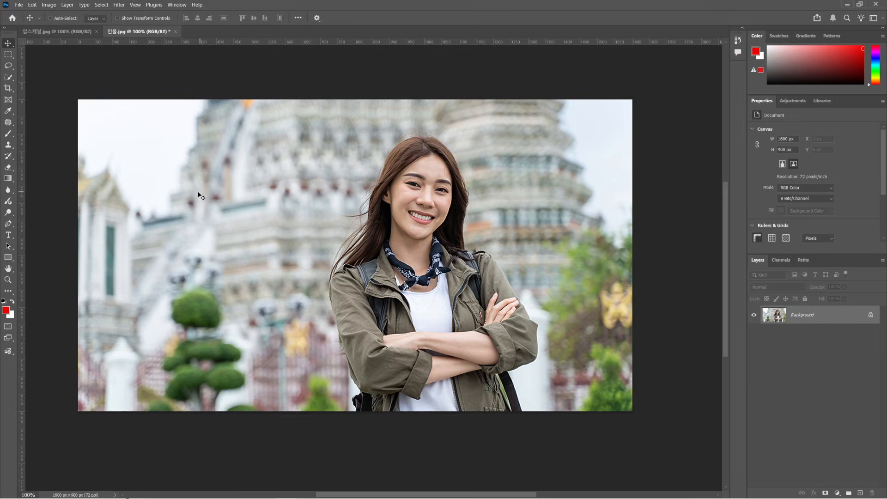
Copy the whole enlarged image and paste it as a new layer into 업스케일.jpg.
key("ctrl+a")
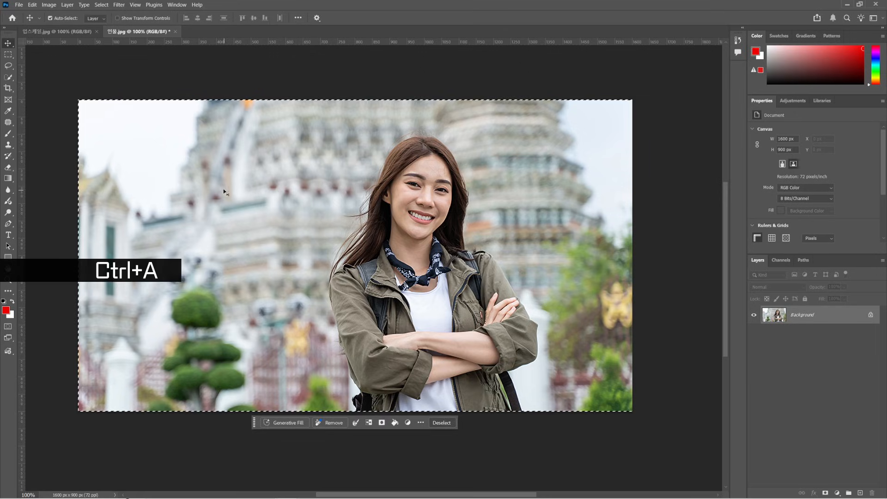
key("ctrl+c")
left_click(69, 32)
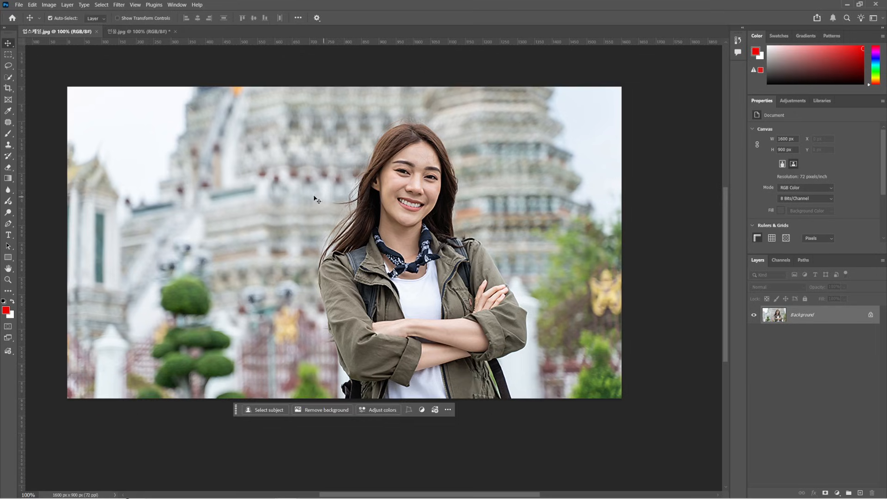
key("ctrl+v")
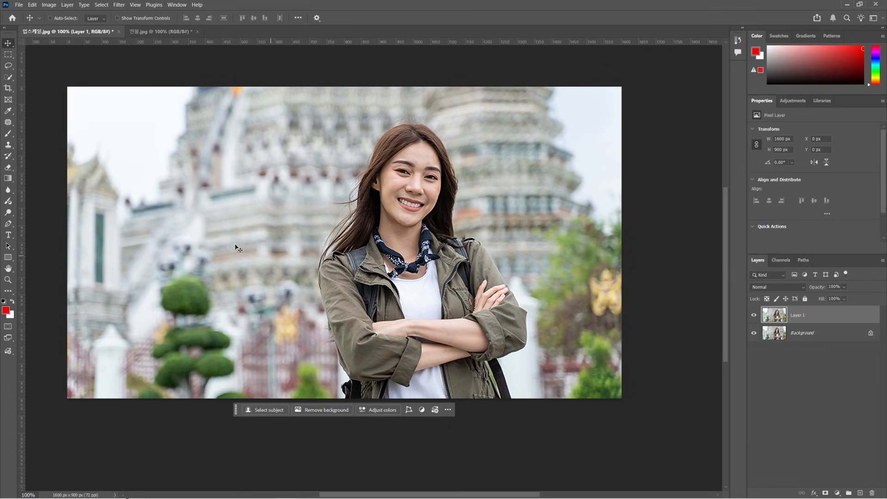
Compare the pasted Preserve Details version with the Automatic background by toggling the upper layer's visibility, including a close look at the face.
left_click(803, 332)
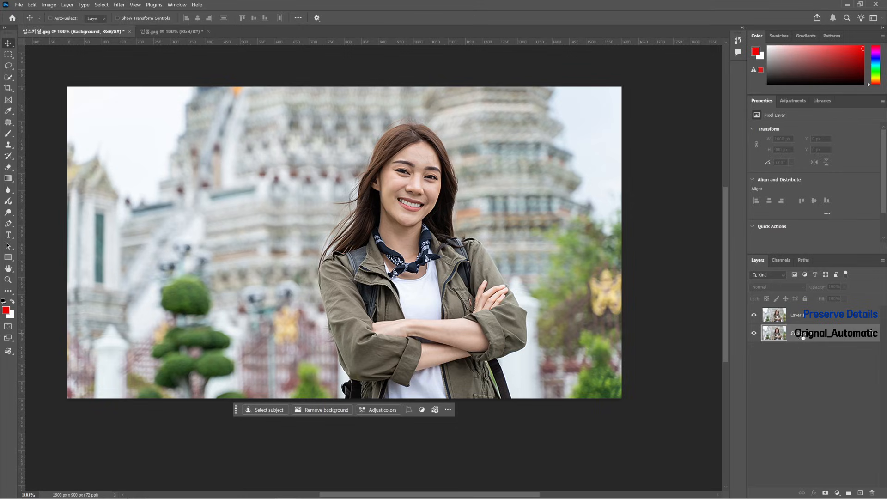
left_click(797, 311)
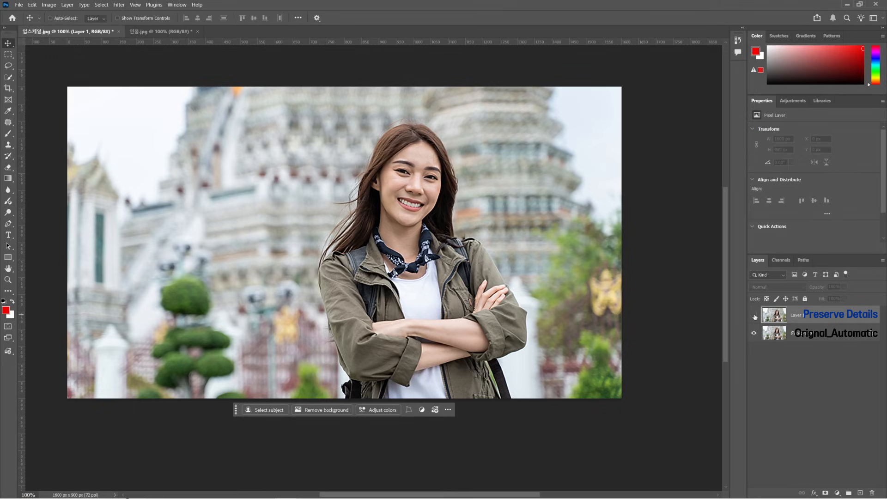
left_click(753, 317)
left_click(753, 317)
left_click(754, 316)
key("ctrl+plus")
key("ctrl+plus")
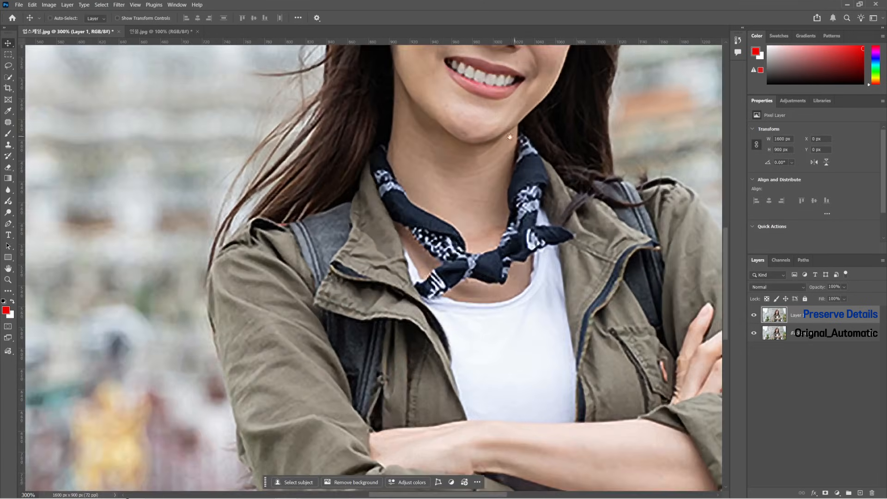
left_click_drag(510, 136, 438, 321)
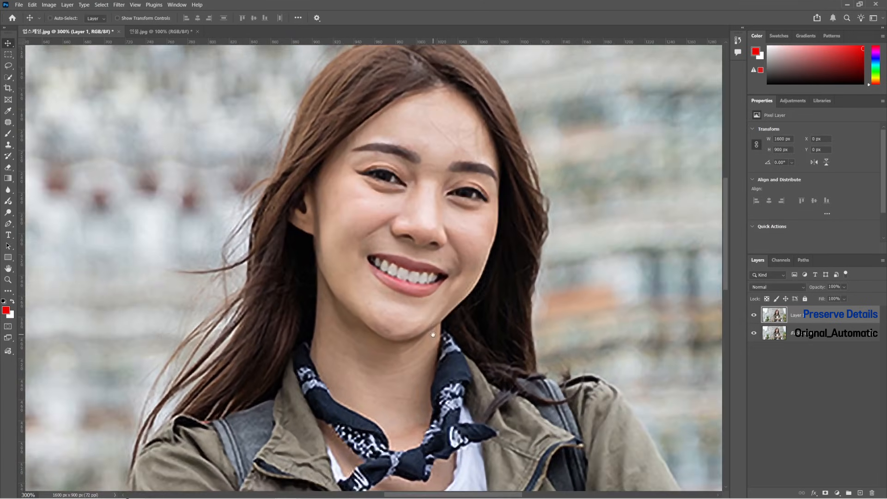
left_click(754, 316)
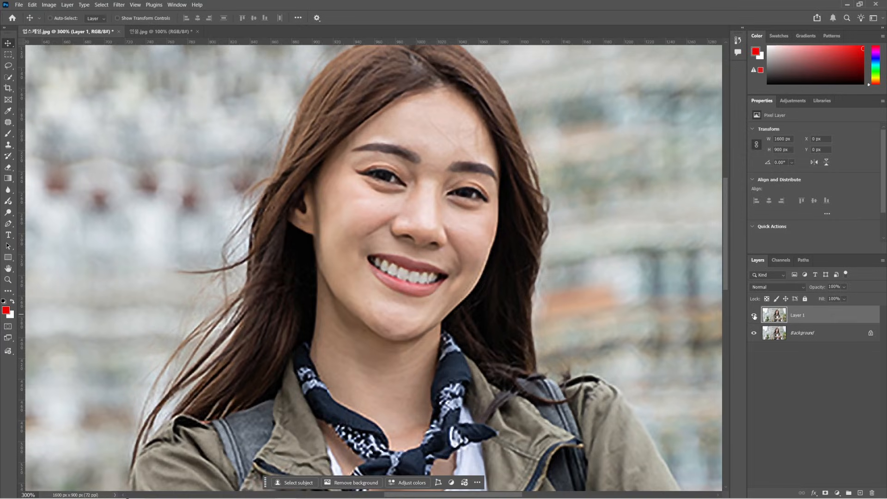
left_click(753, 316)
left_click(753, 316)
Rename the pasted layer to 1차.
key("ctrl+0")
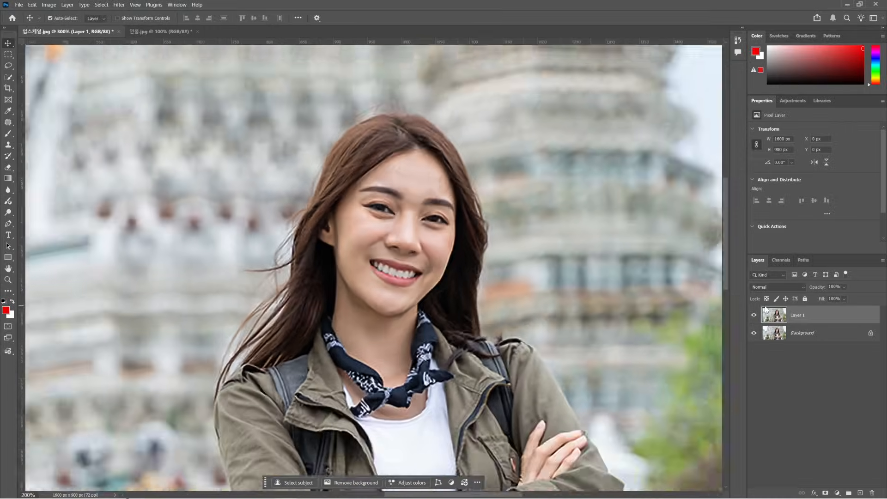
key("ctrl+minus")
double_click(798, 315)
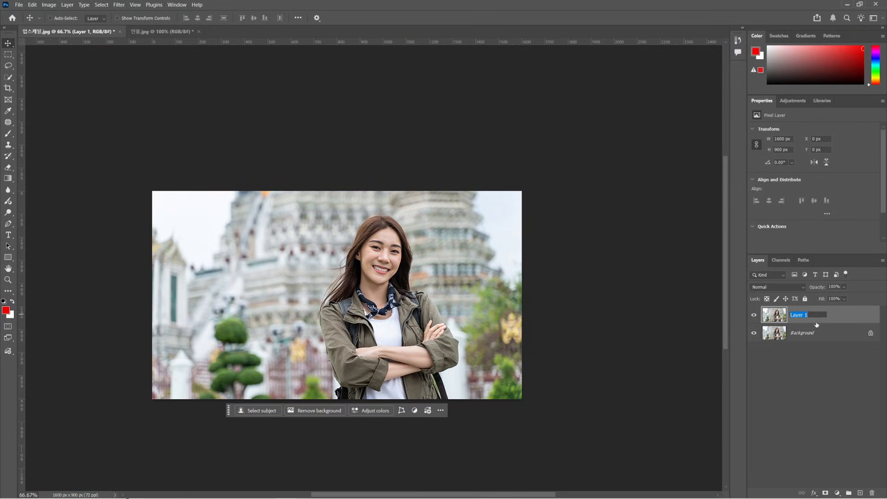
type("1ㅊ")
left_click(639, 299)
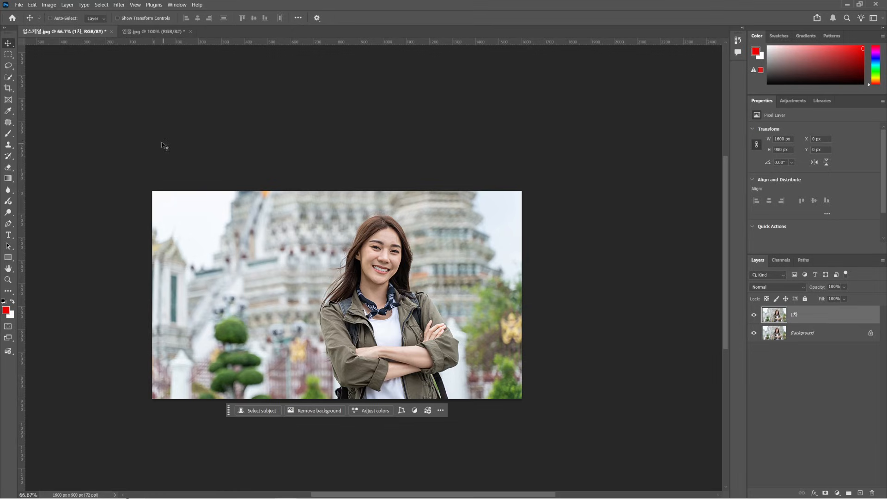
Switch to 인물.jpg and revert it to its last saved version.
left_click(152, 30)
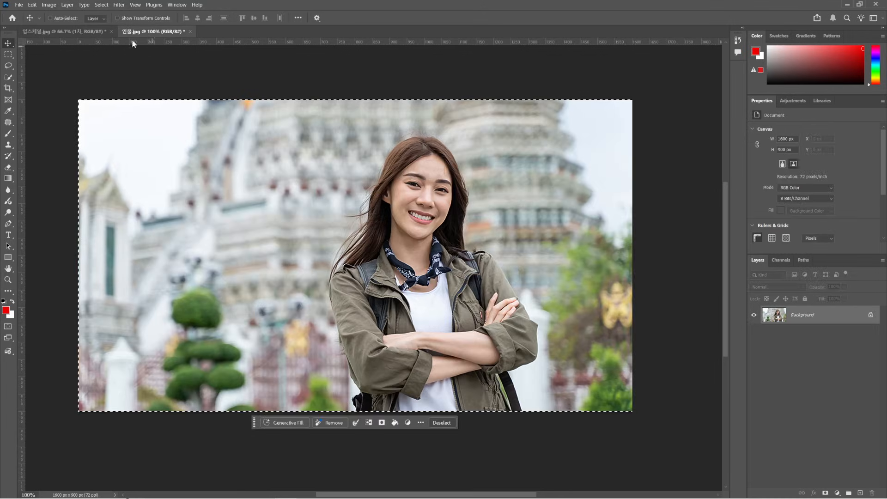
left_click(19, 5)
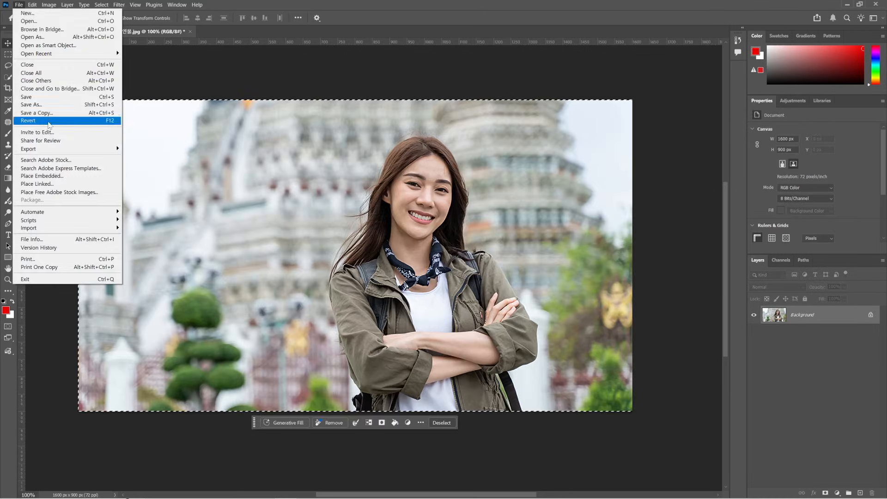
left_click(50, 121)
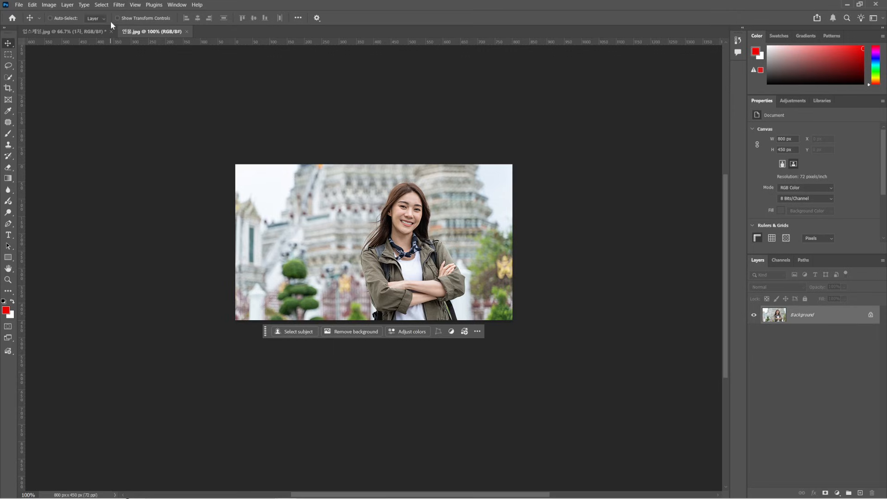
Enable the Super Zoom neural filter on 인물.jpg and set its image zoom to 2x.
left_click(119, 5)
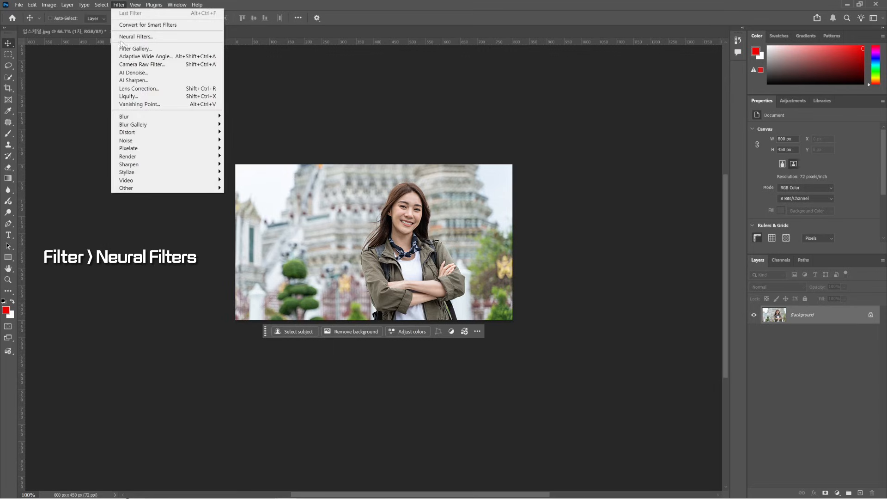
left_click(152, 40)
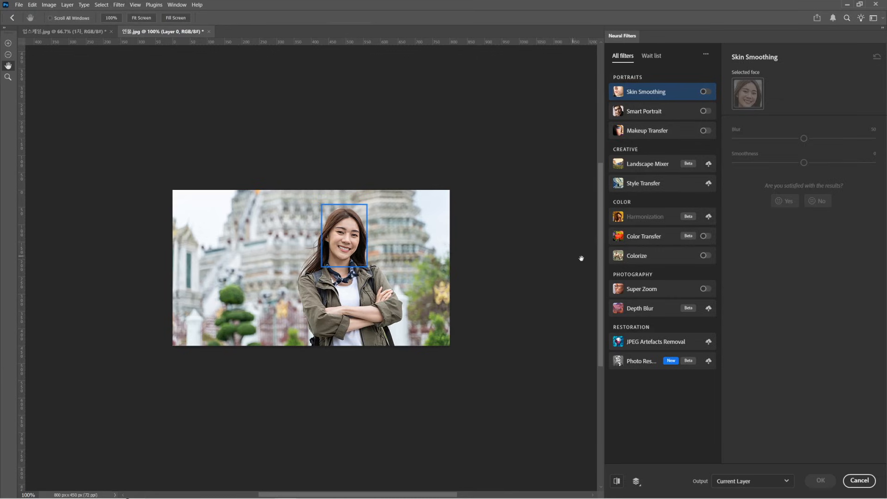
mouse_move(667, 290)
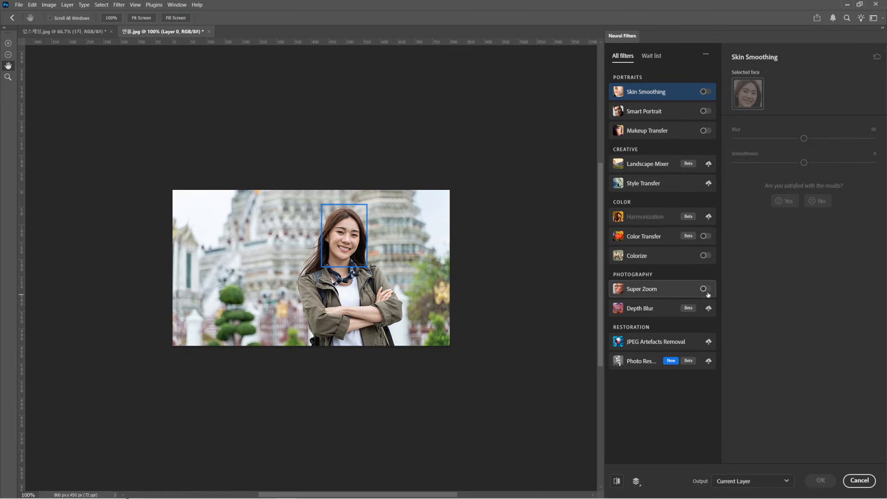
left_click(665, 292)
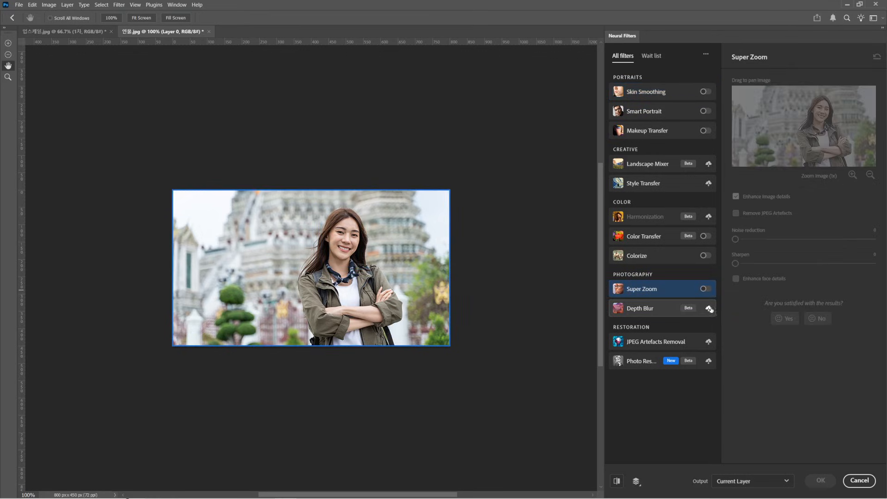
left_click(704, 289)
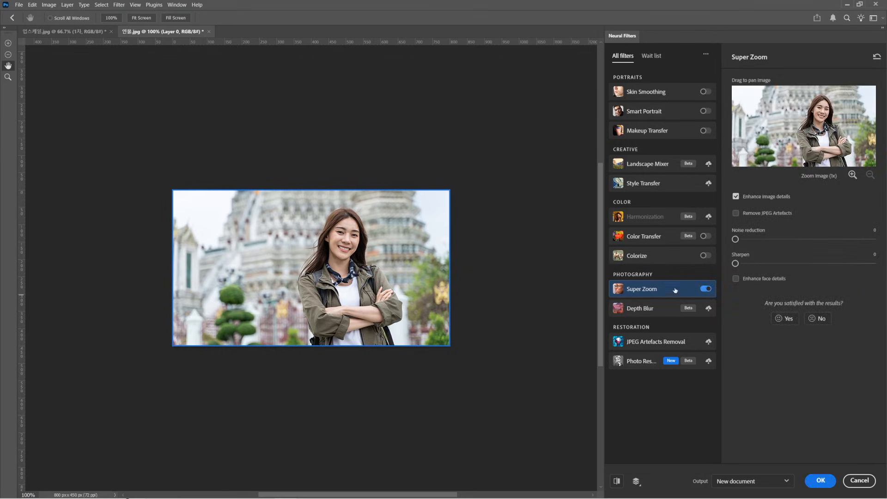
mouse_move(680, 290)
left_click(852, 175)
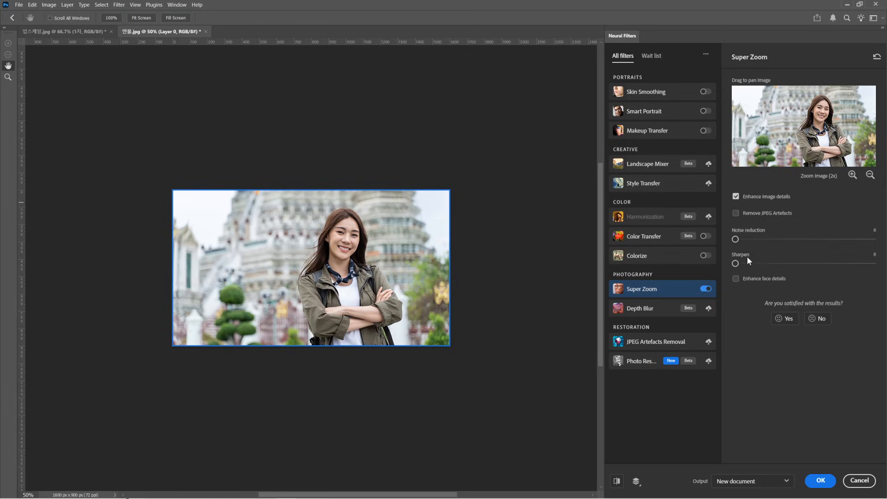
Try noise reduction and sharpening, return both to 0, and output the Super Zoom result as a new document.
left_click_drag(735, 238, 781, 264)
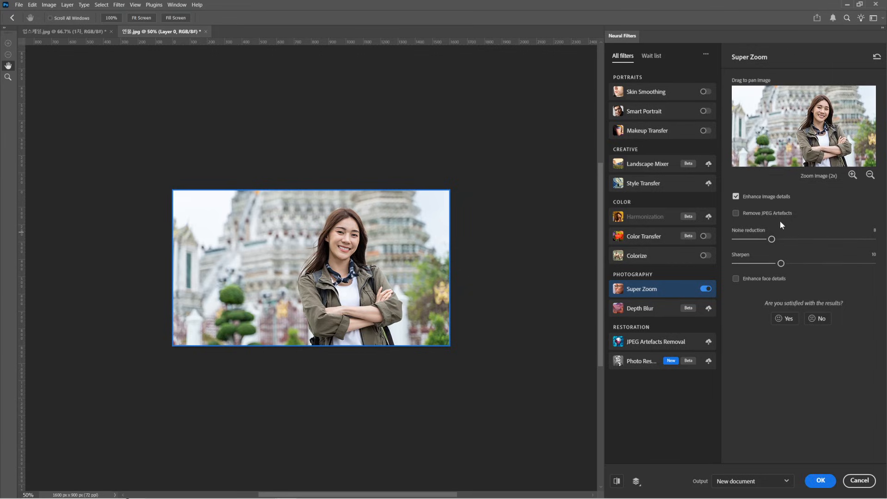
left_click_drag(780, 263, 735, 263)
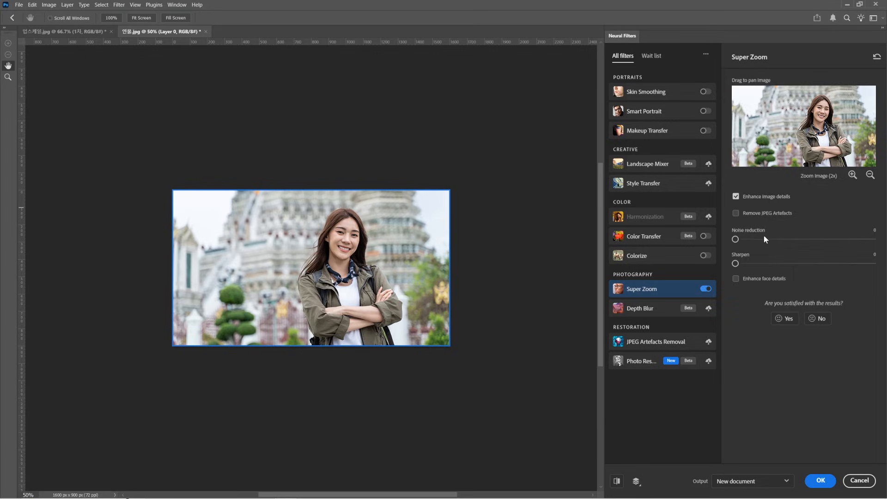
mouse_move(735, 239)
left_mouse_down()
mouse_move(752, 239)
mouse_move(735, 239)
left_mouse_up()
left_click(820, 481)
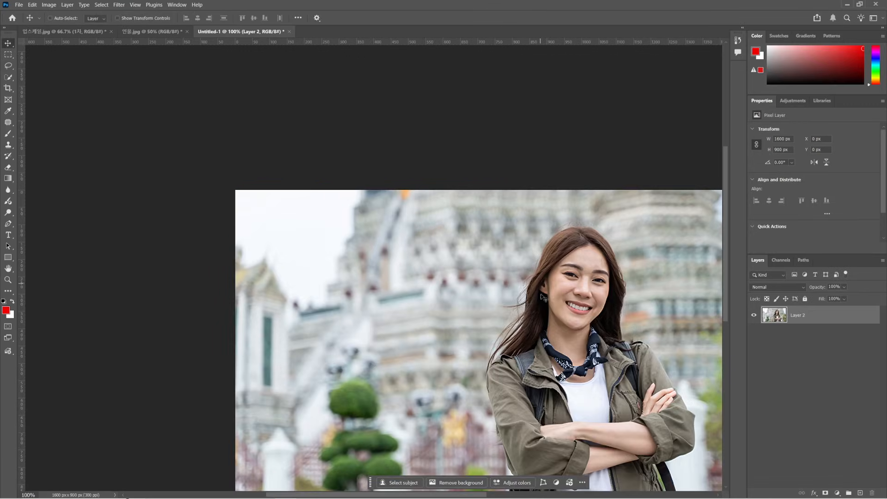
Copy the whole Super Zoom image and paste it as a new layer into 업스케일.jpg.
left_click_drag(573, 333, 444, 248)
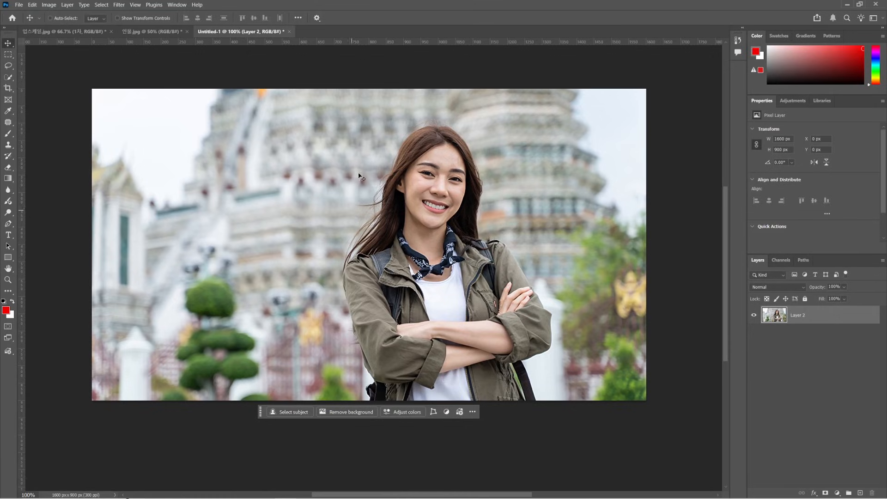
key("ctrl")
key("ctrl+a")
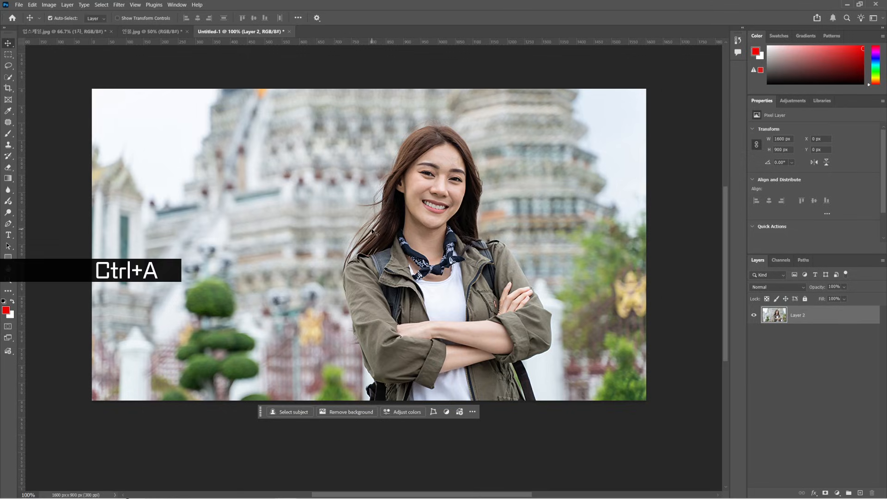
key("ctrl+c")
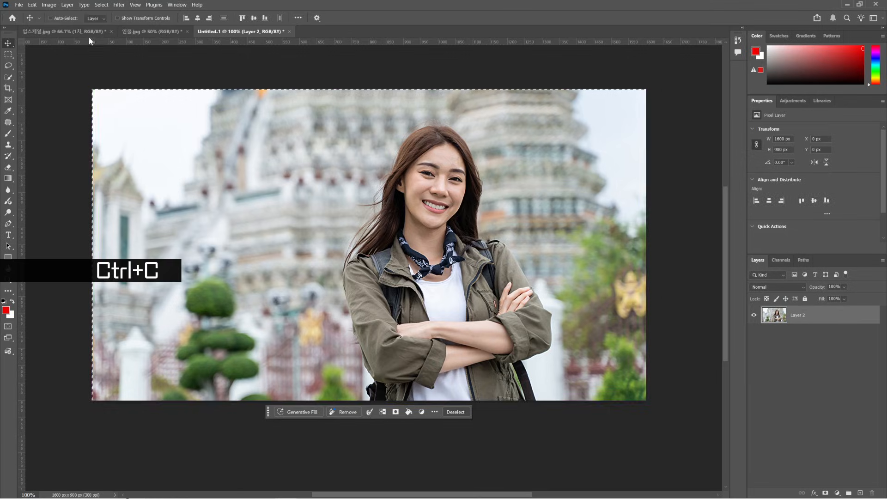
left_click(87, 31)
key("ctrl+v")
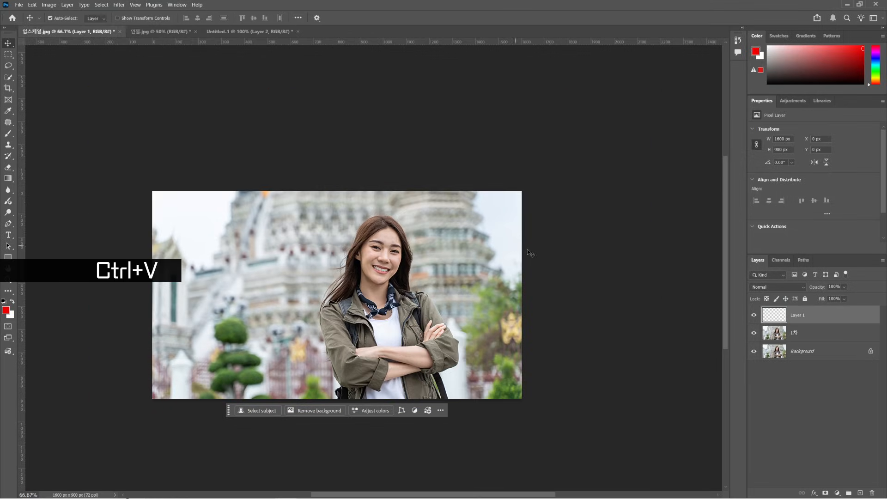
Rename the pasted Super Zoom layer to 2차.
double_click(797, 316)
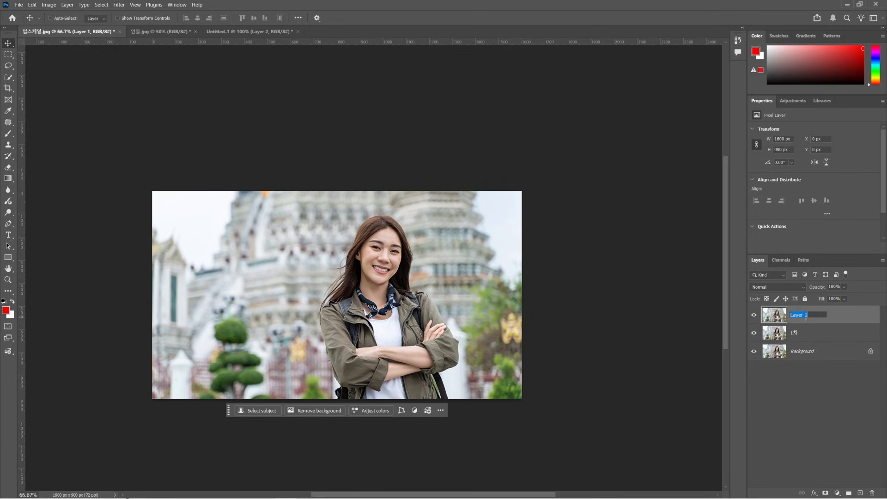
type("2차")
key("Return")
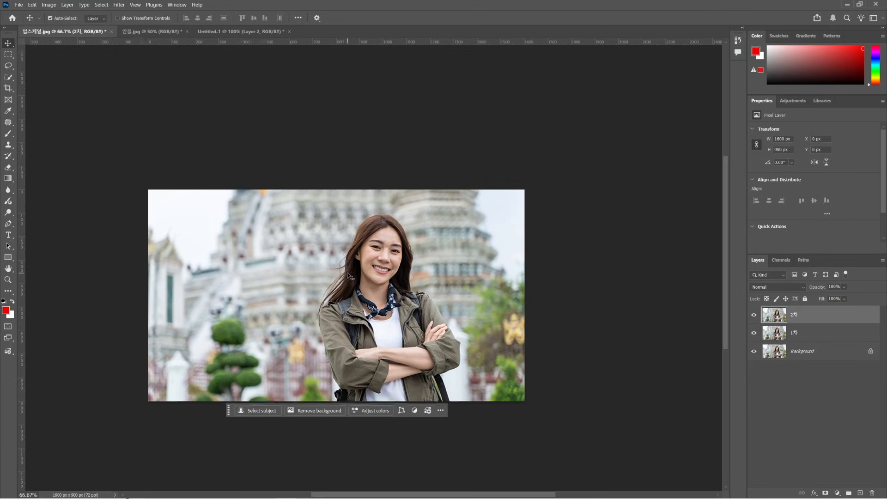
Compare the 2차 layer with the 1차 layer beneath it at 200% on the face by toggling 2차's visibility.
key("ctrl+plus")
key("ctrl+plus")
left_click_drag(470, 241, 438, 166)
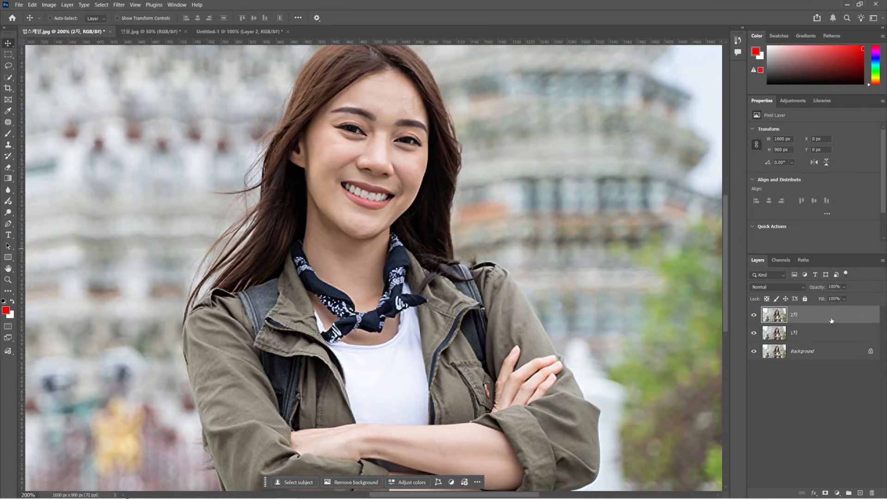
left_click(754, 315)
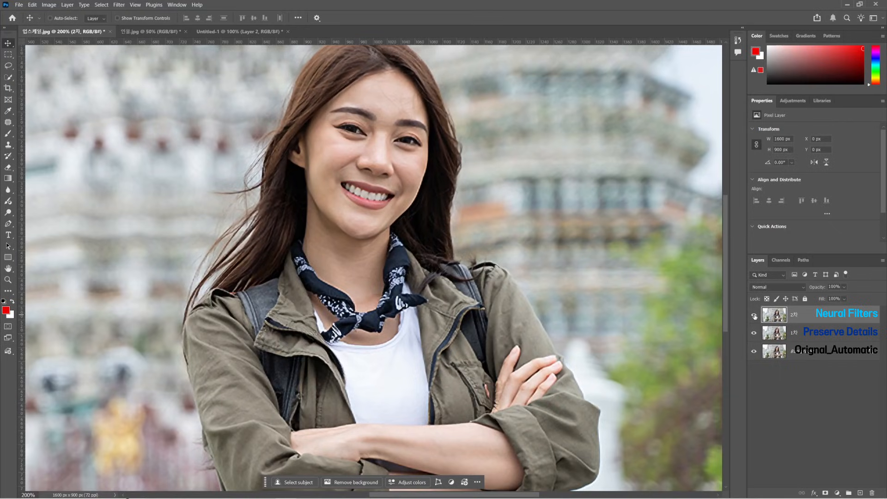
left_click(754, 316)
left_click(754, 316)
left_click(753, 316)
left_click(753, 316)
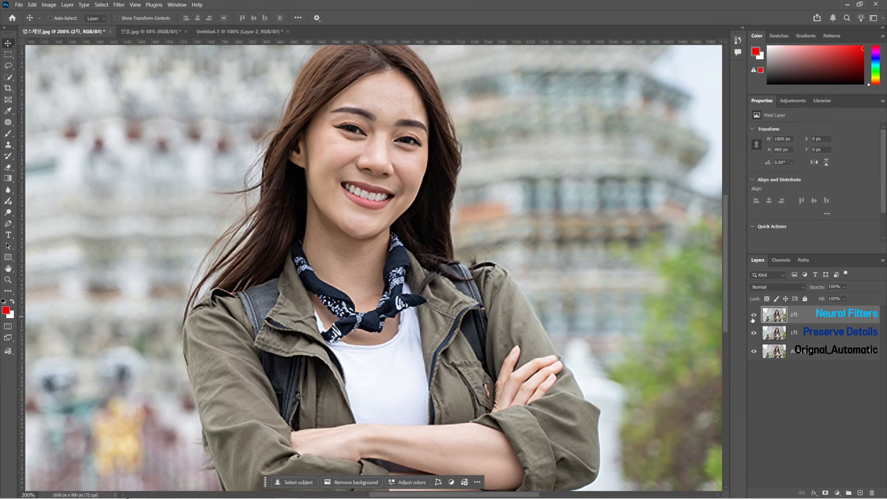
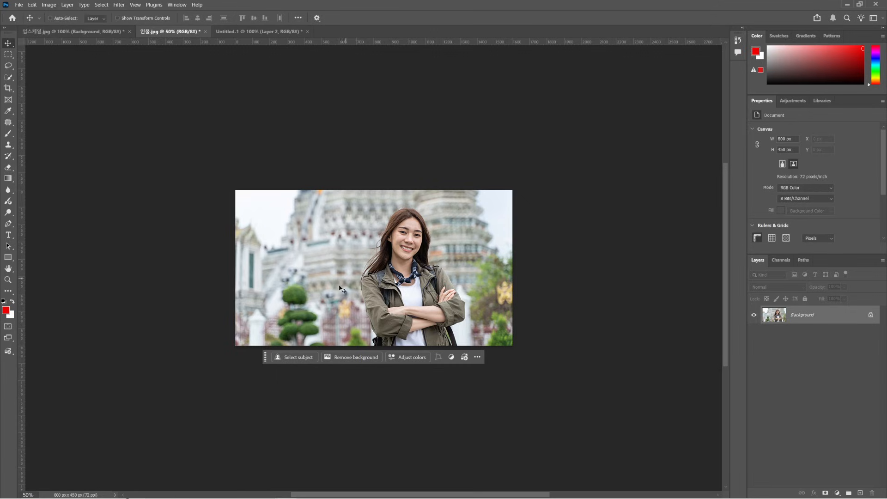
Run Generative Upscale on 인물.jpg with the Firefly Upscaler model at 2x scale.
left_click(48, 5)
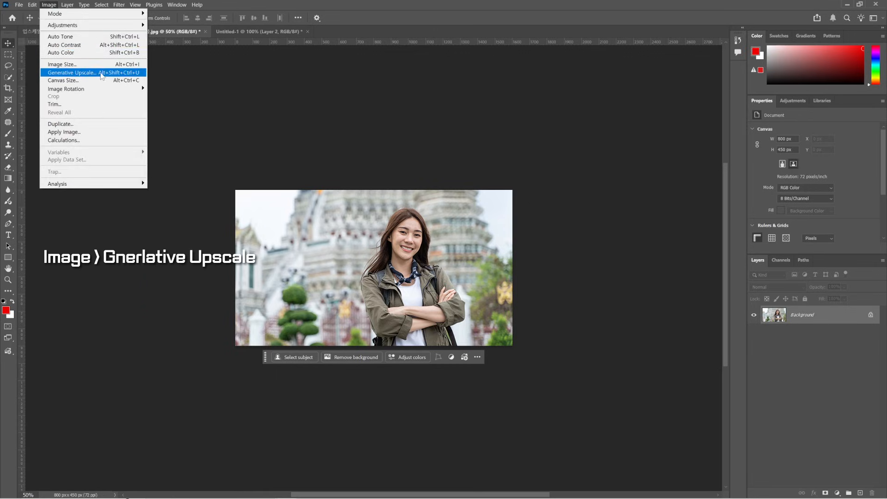
left_click(94, 76)
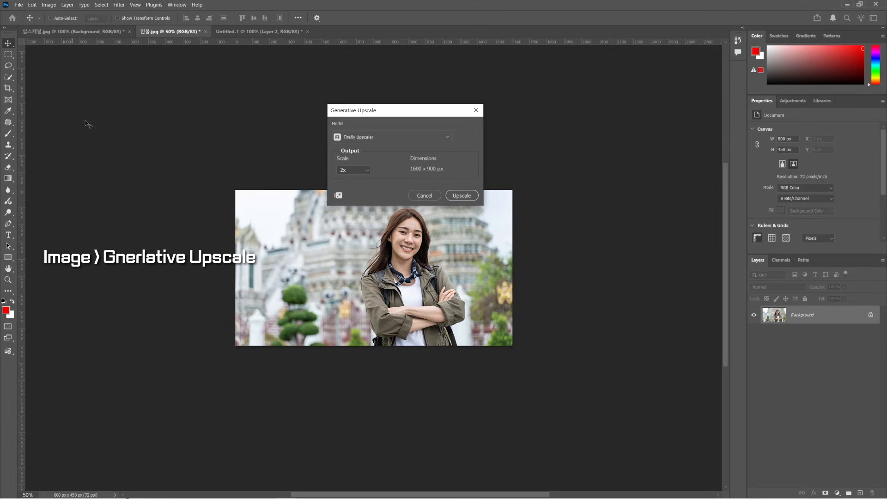
left_click_drag(388, 110, 342, 81)
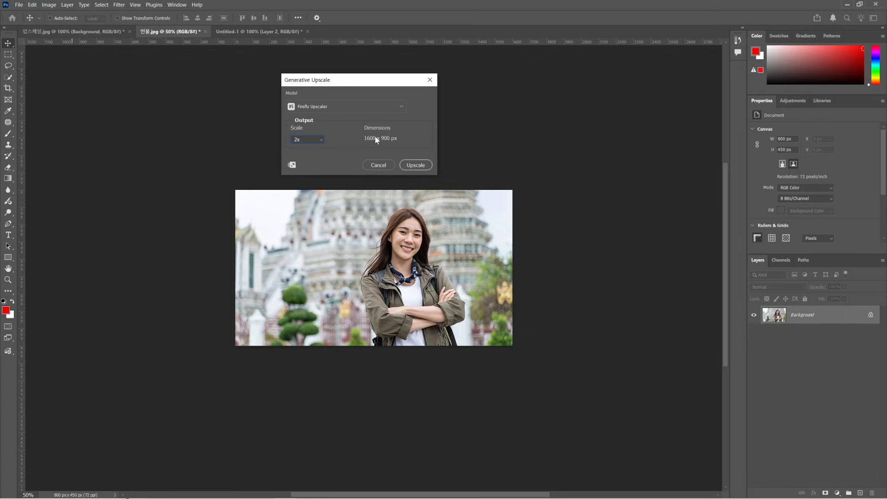
left_click(296, 109)
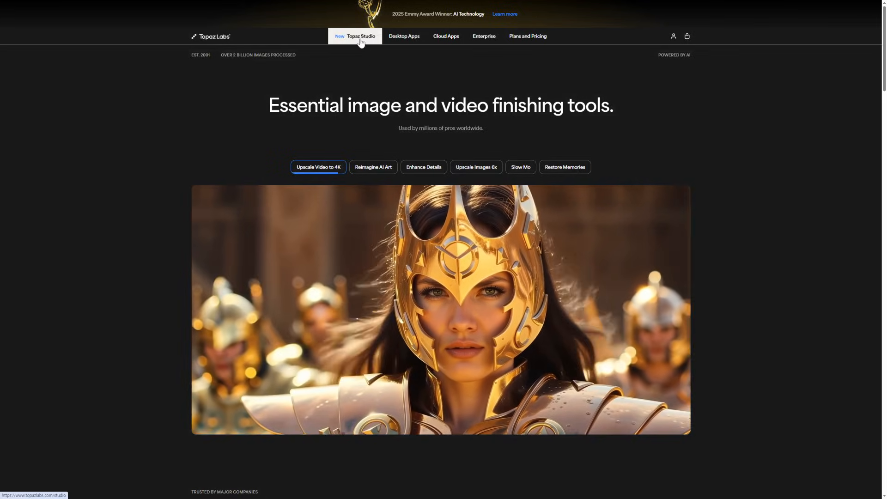
left_click(360, 41)
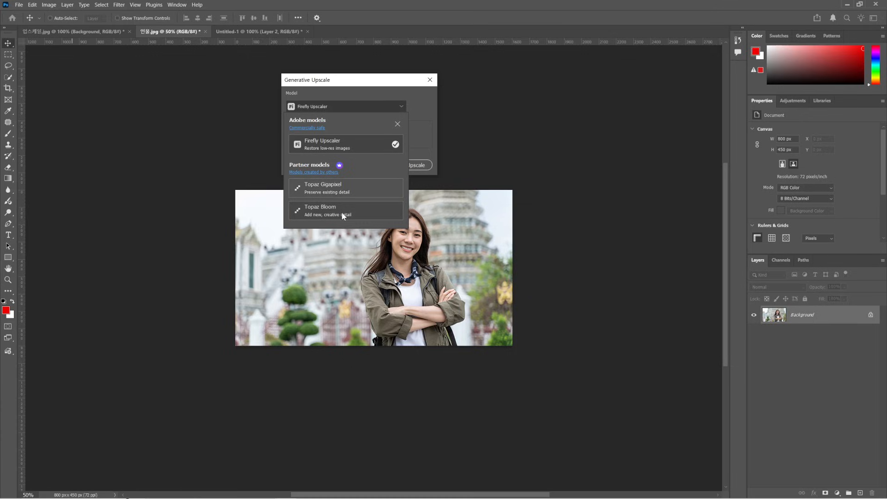
left_click(335, 144)
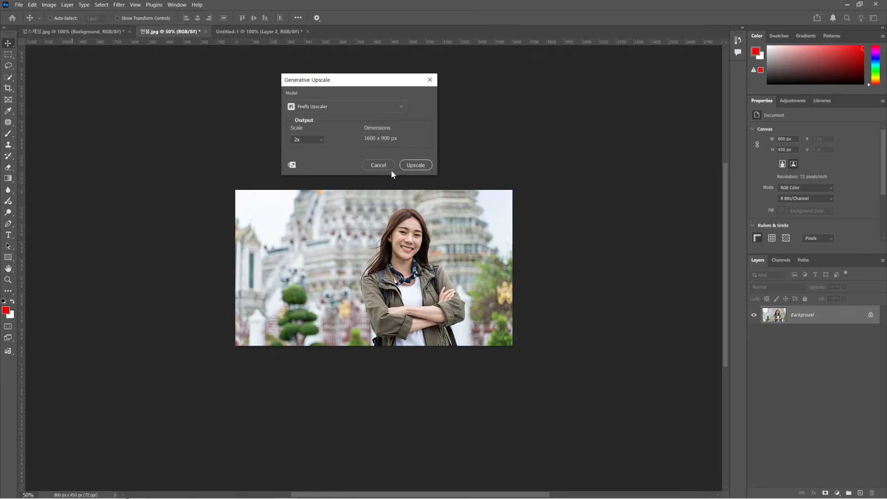
left_click(416, 165)
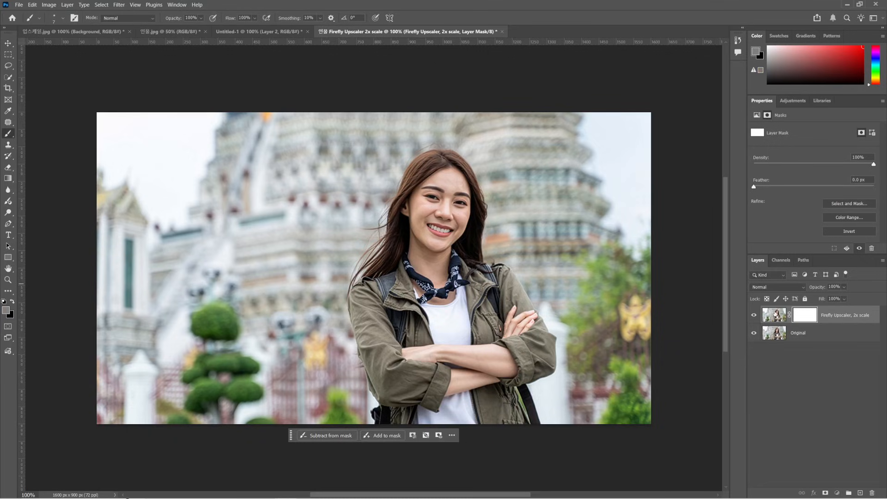
Compare the Firefly Upscaler layer with the Original layer by toggling the upper layer's visibility.
left_click(771, 313)
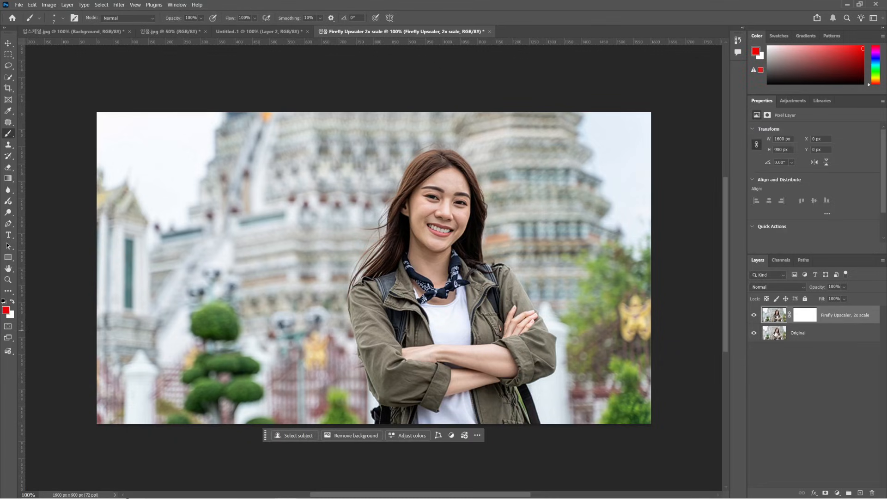
left_click(775, 334)
left_click(774, 317)
left_click(754, 316)
left_click(754, 316)
left_click(755, 316)
left_click(754, 317)
left_click(754, 316)
left_click(753, 316)
Copy the whole Firefly-upscaled image and paste it as a new layer above 2차 in 업스케일.jpg.
key("ctrl+a")
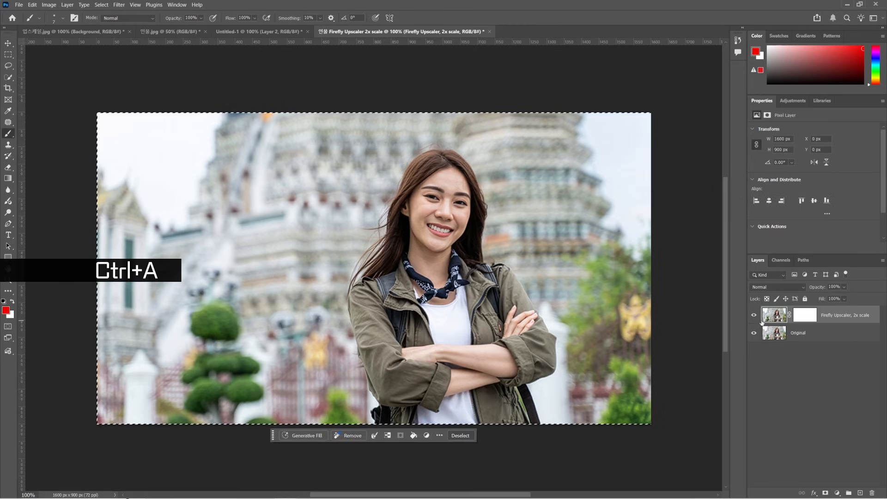
key("ctrl+c")
left_click(61, 31)
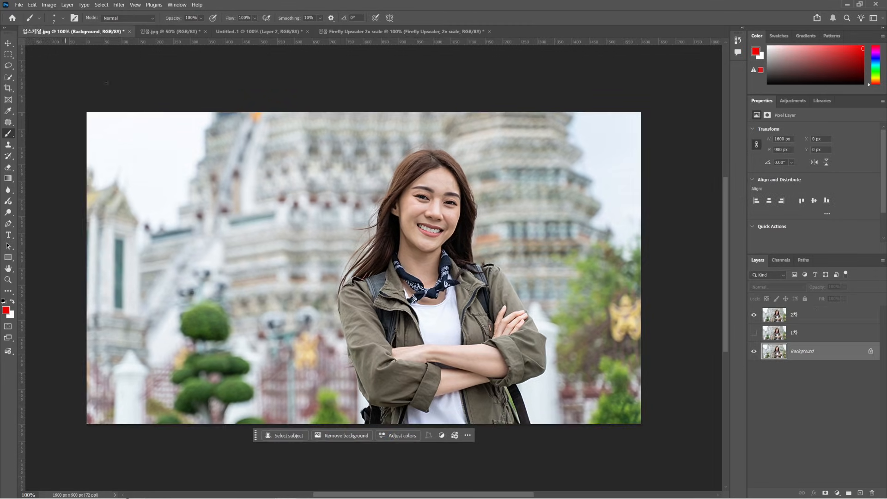
left_click(784, 320)
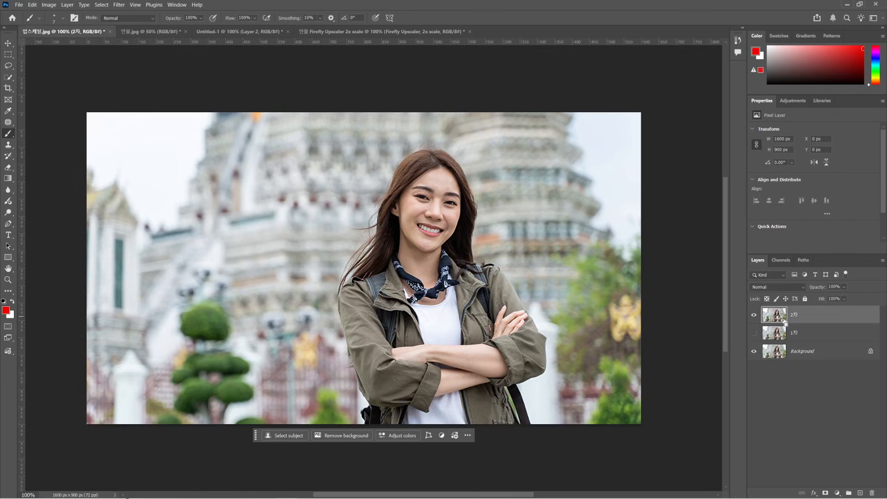
key("ctrl+v")
Show the hidden 1차 layer and rename the pasted Firefly layer to 3차.
left_click(754, 352)
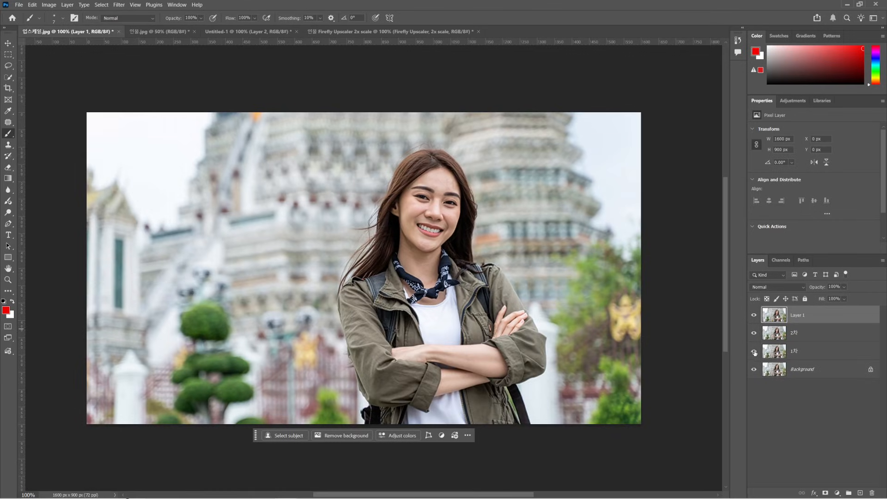
double_click(797, 315)
key("BackSpace")
type("3ck")
type("차")
key("Return")
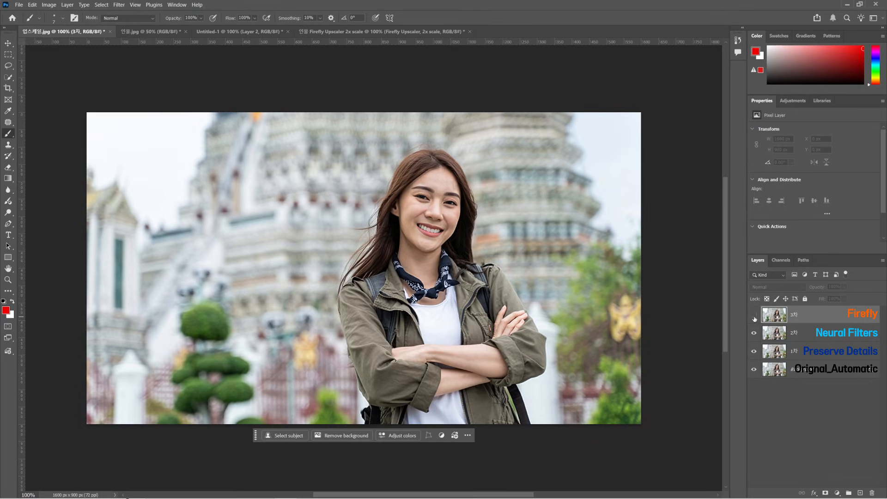
Compare the 3차 layer with the 2차 layer in close-up by toggling the upper layer's visibility.
left_click(783, 335)
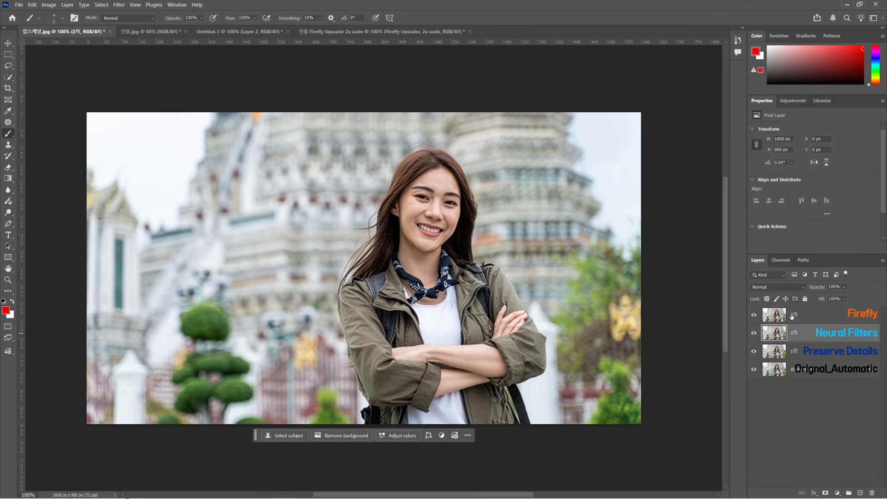
left_click(754, 315)
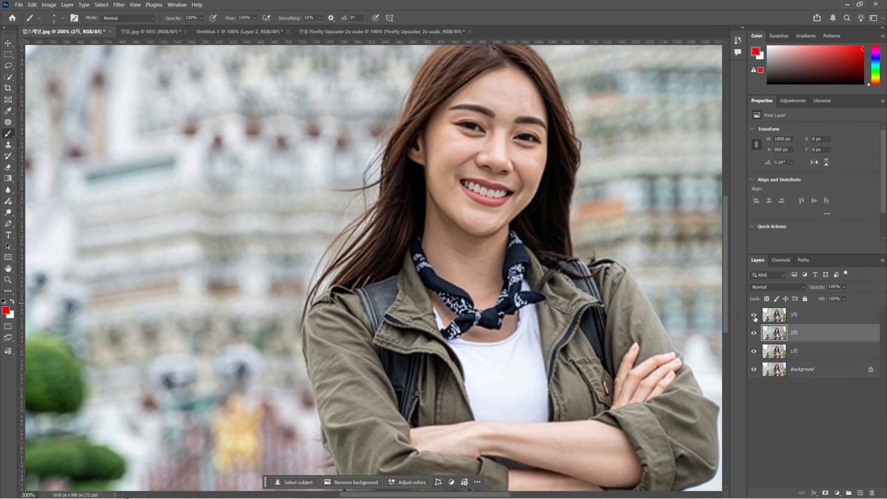
left_click(754, 317)
left_click(753, 317)
left_click(754, 317)
left_click(754, 316)
key("ctrl+1")
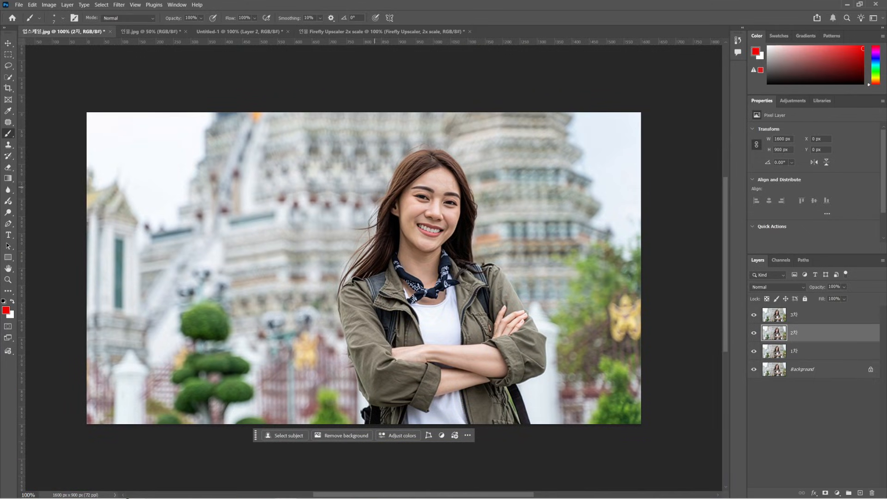
Run Generative Upscale on 인물.jpg with the Topaz Gigapixel model, Face recovery on and 2x scale.
left_click(139, 31)
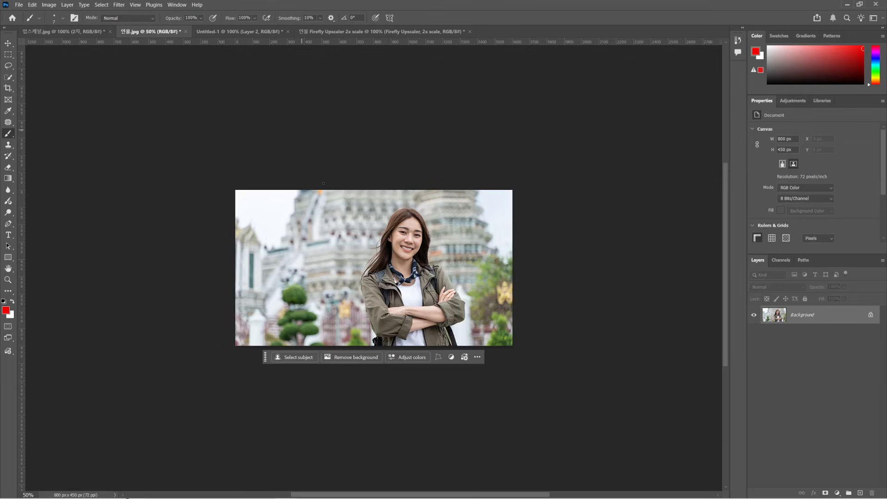
left_click(48, 5)
left_click(90, 73)
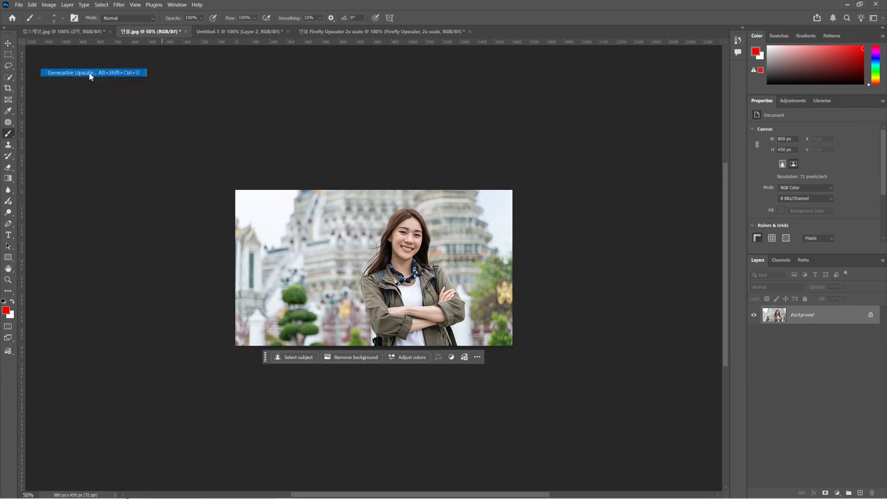
left_click(364, 106)
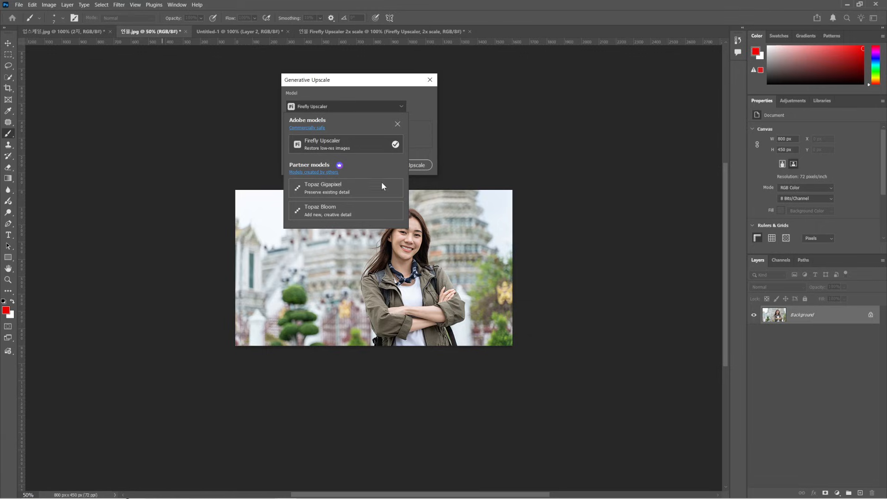
left_click(349, 191)
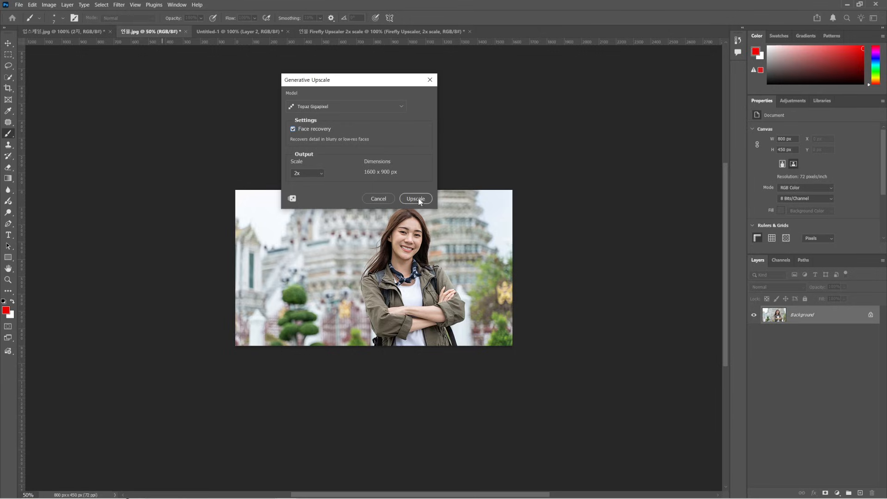
left_click(317, 173)
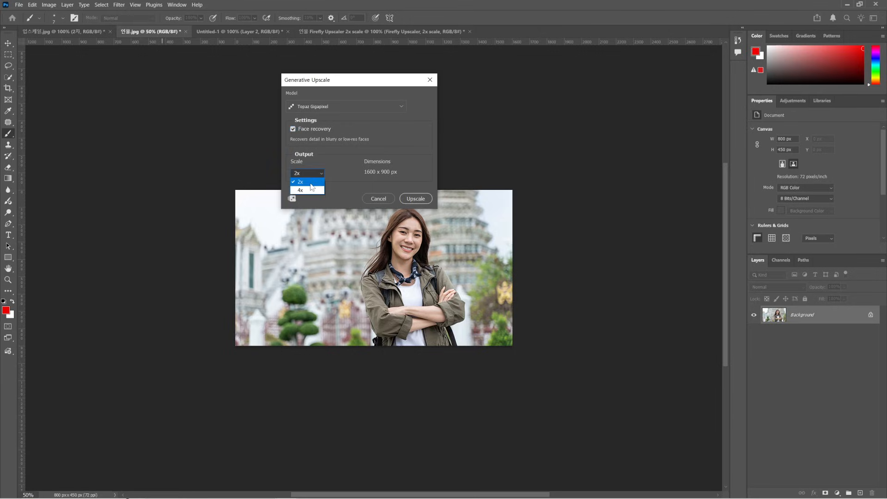
left_click(417, 199)
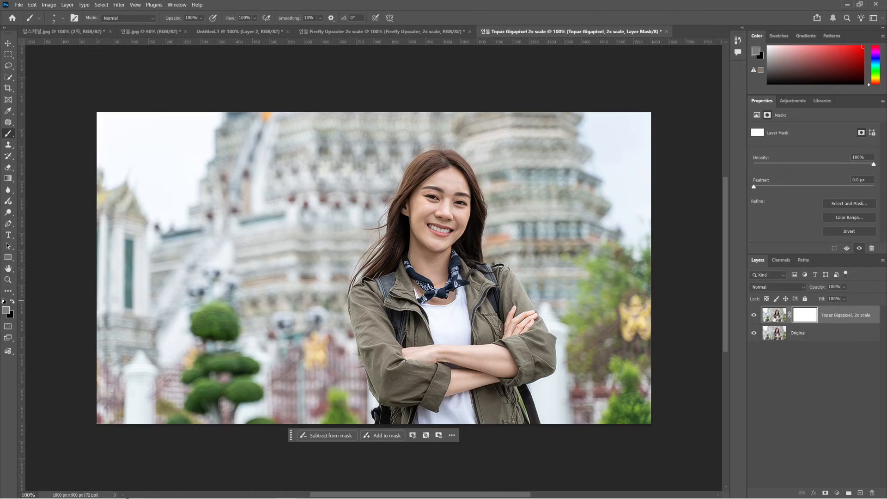
Copy the whole Topaz Gigapixel image and paste it as a new layer above 3차 in 업스케일.jpg.
left_click(773, 316)
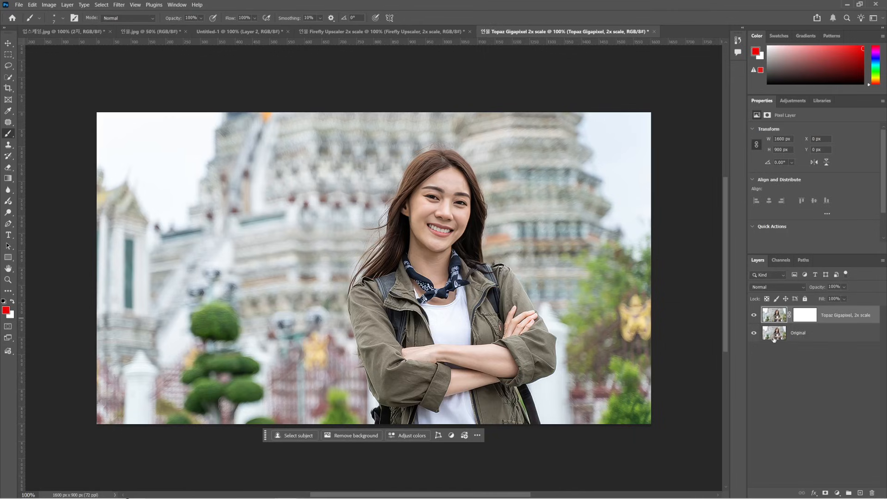
key("ctrl+a")
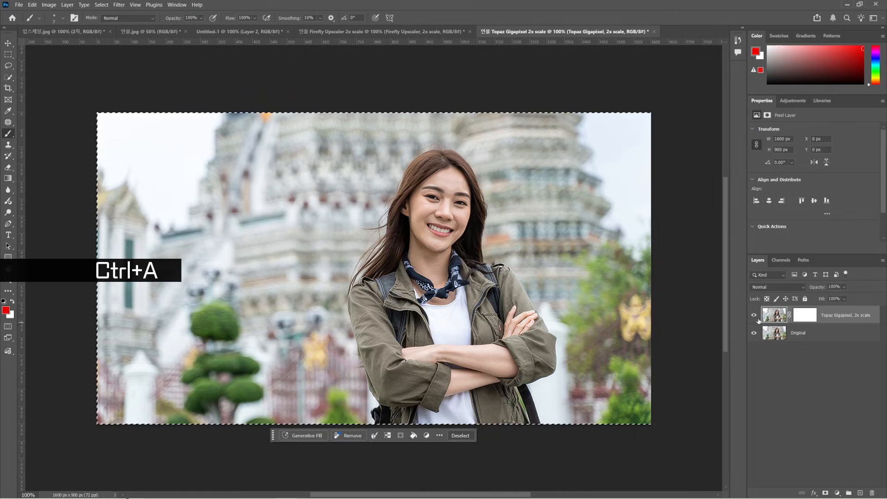
key("ctrl+c")
left_click(62, 31)
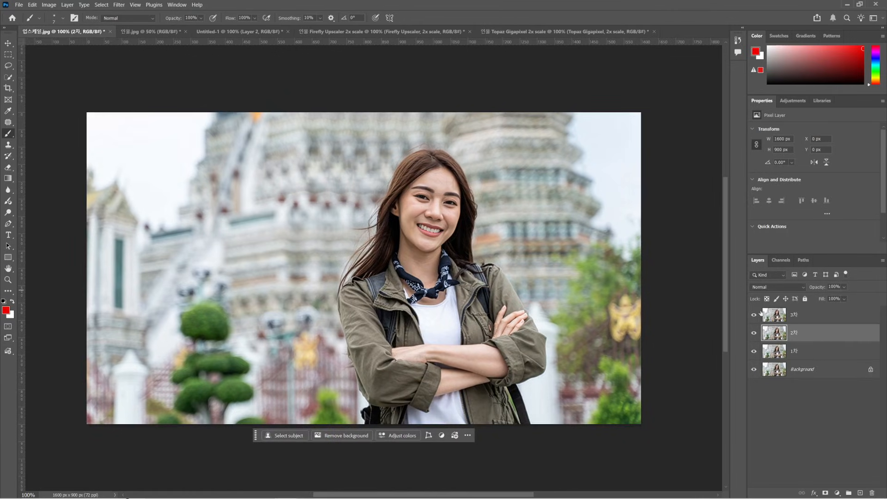
left_click(785, 314)
key("ctrl+v")
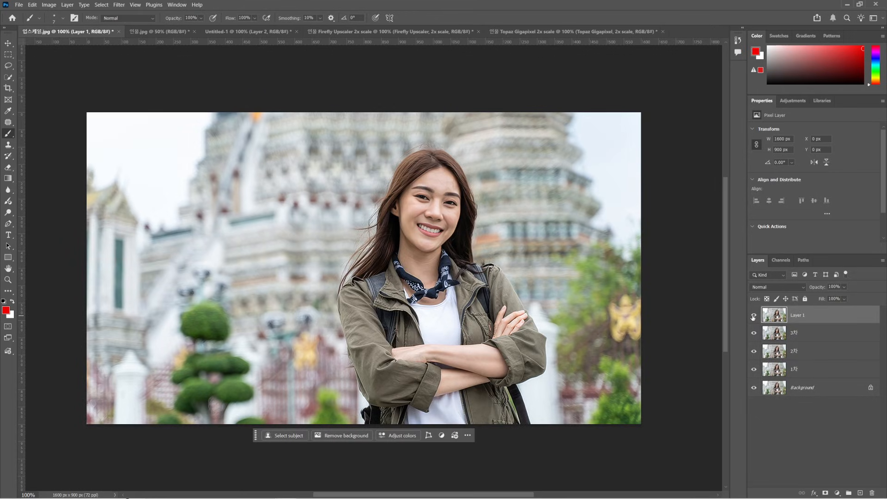
Check the pasted Gigapixel layer by toggling its visibility and rename it to 4차.
left_click(754, 316)
left_click(753, 316)
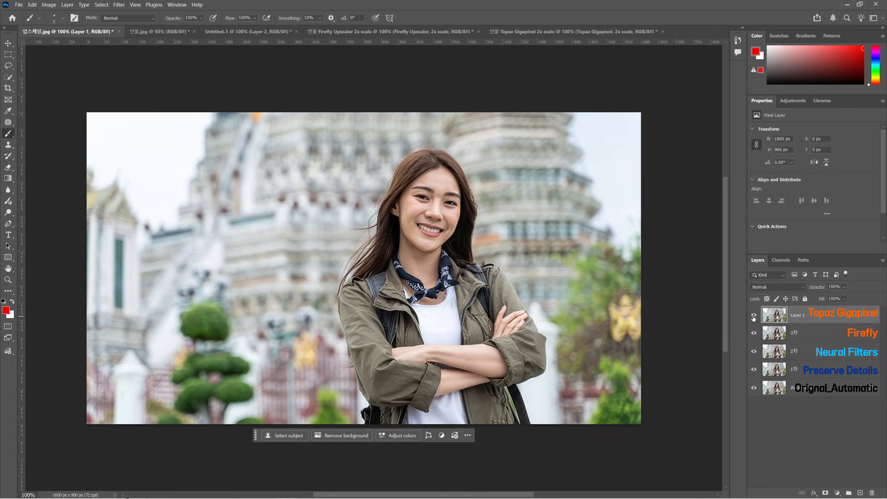
double_click(796, 316)
type("4차")
key("Return")
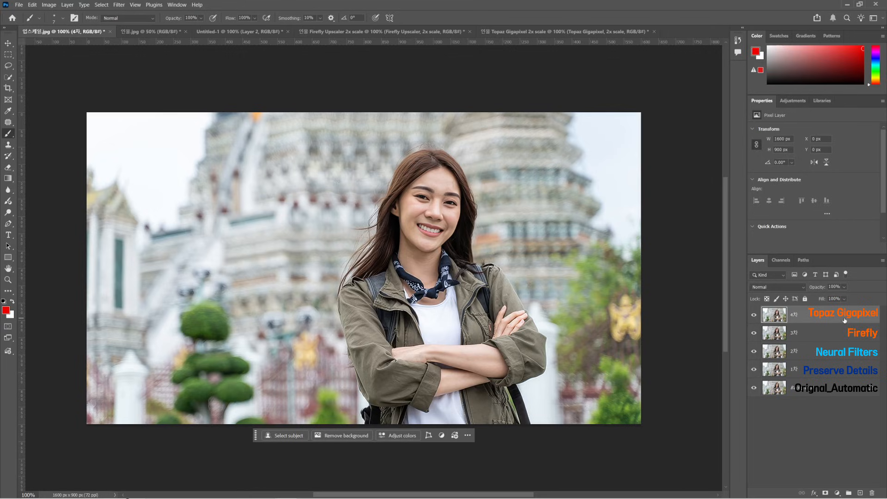
Compare the 4차 layer with the 3차 layer at normal size and in close-up by toggling the upper layer's visibility.
left_click(753, 314)
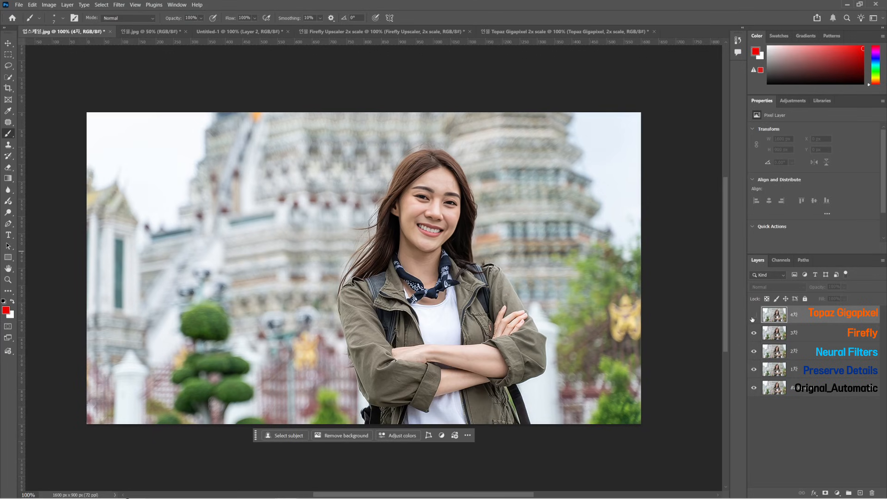
left_click(753, 316)
key("ctrl+plus")
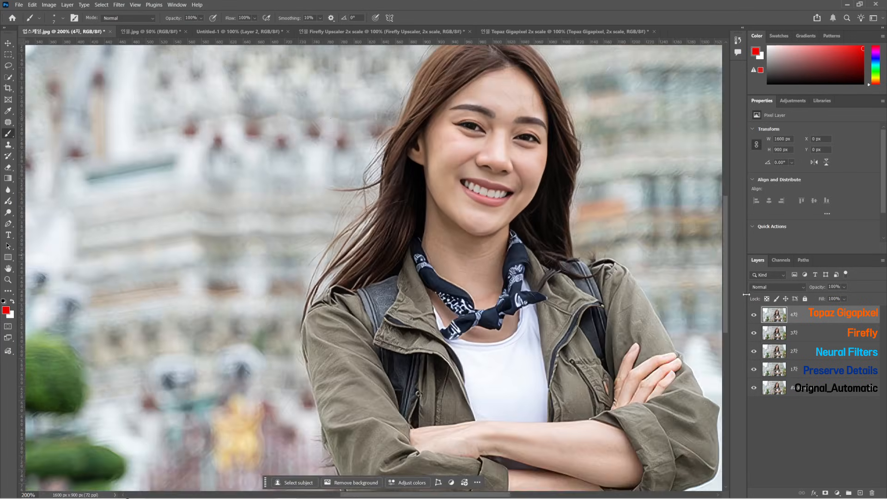
left_click(754, 316)
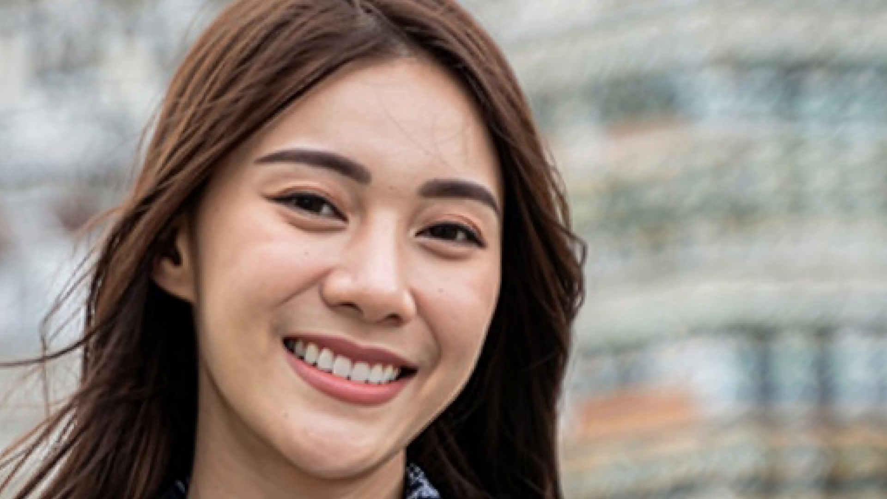
left_click(754, 316)
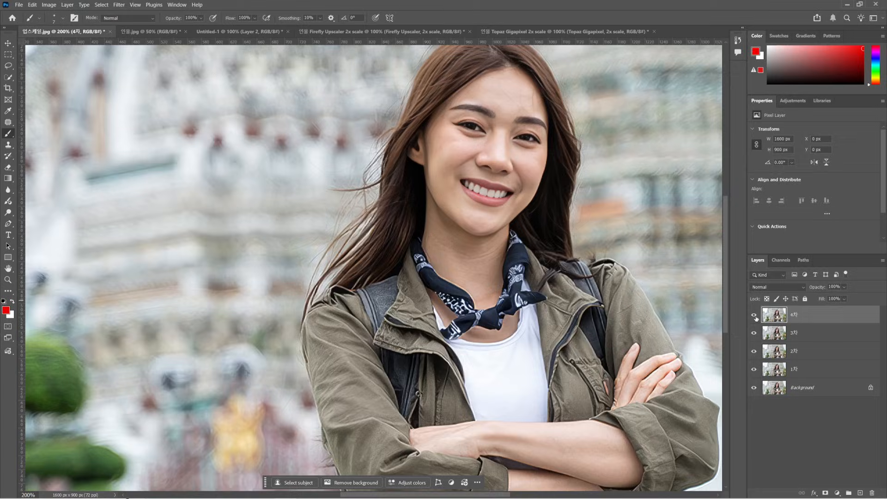
left_click(754, 317)
left_click(754, 317)
left_click(754, 317)
left_click(754, 317)
left_click(753, 316)
key("ctrl+1")
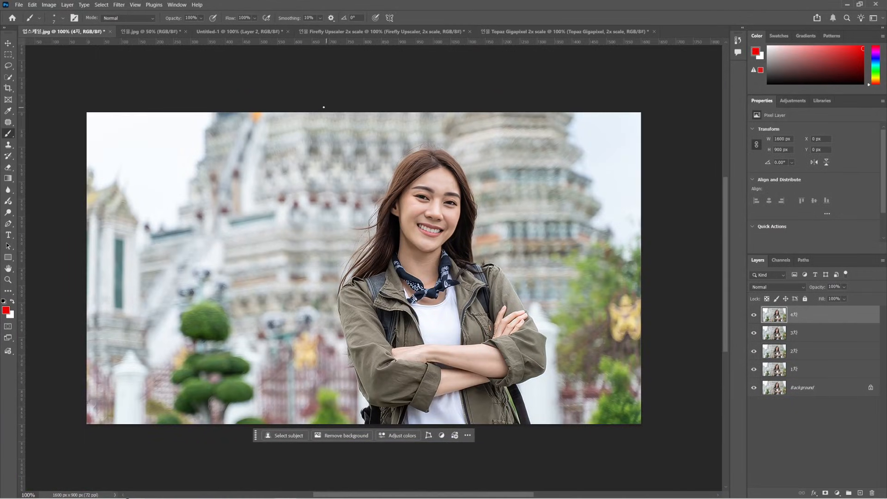
Start Generative Upscale on 인물.jpg and choose the Topaz Bloom model.
left_click(150, 31)
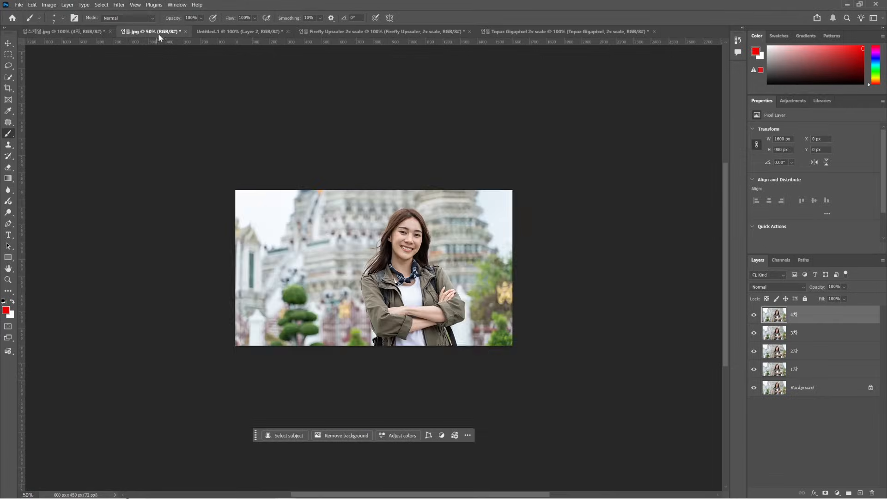
key("v")
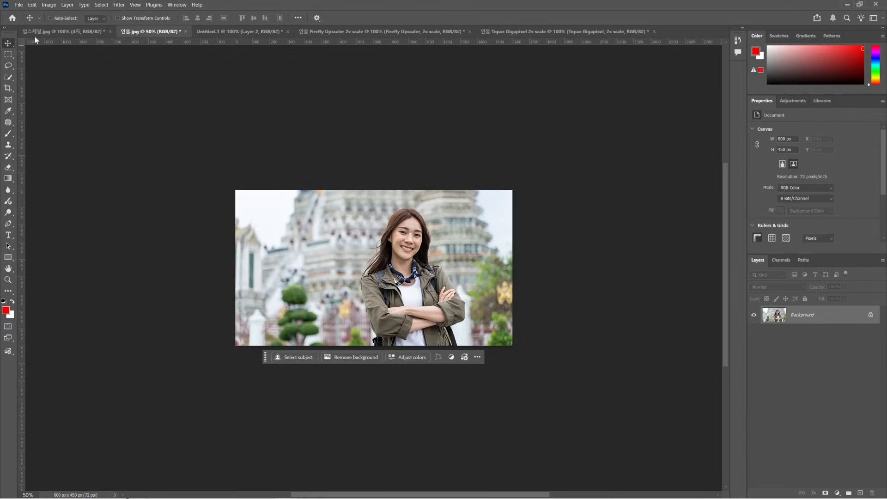
left_click(48, 5)
left_click(96, 74)
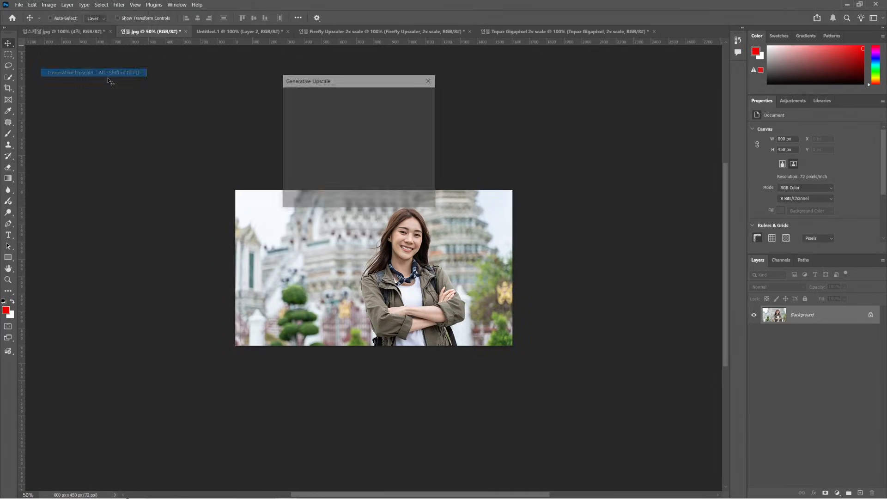
left_click(342, 105)
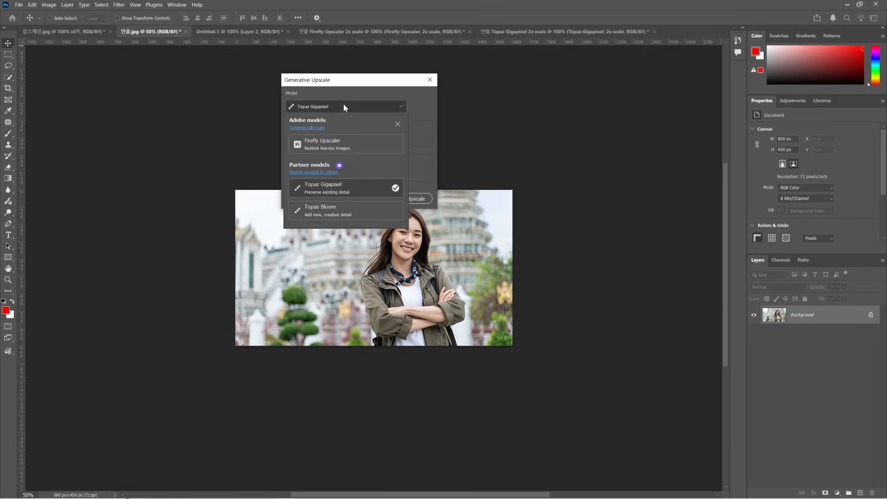
left_click(349, 213)
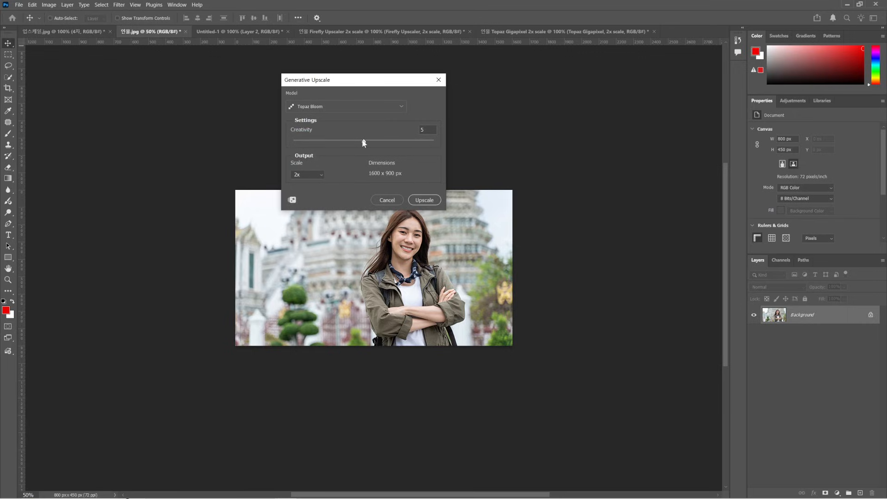
Try the Creativity range, set Creativity to a low value and run the Topaz Bloom upscale at 2x scale.
left_click_drag(362, 141, 288, 141)
left_click_drag(293, 141, 392, 146)
left_click_drag(435, 143, 321, 143)
left_click_drag(319, 142, 287, 141)
left_click_drag(301, 141, 318, 141)
left_click(423, 200)
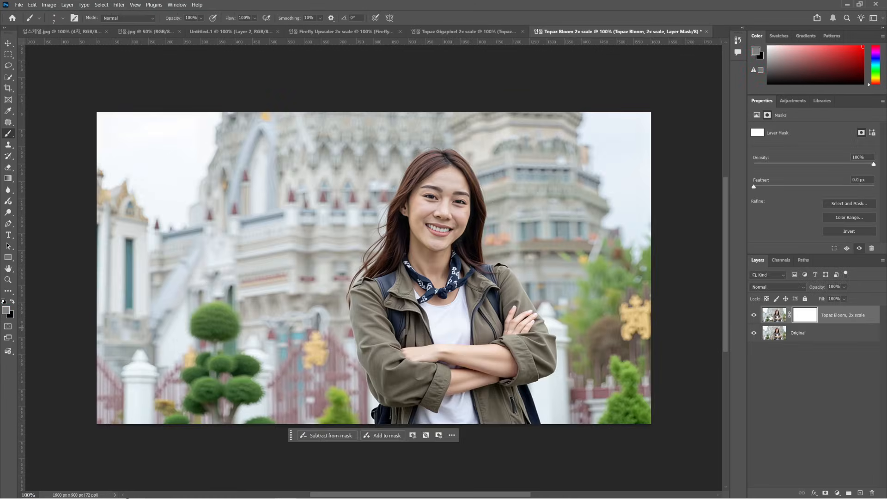
Copy the whole Topaz Bloom image and paste it as a new layer above 4차 in 업스케일.jpg.
left_click(770, 315)
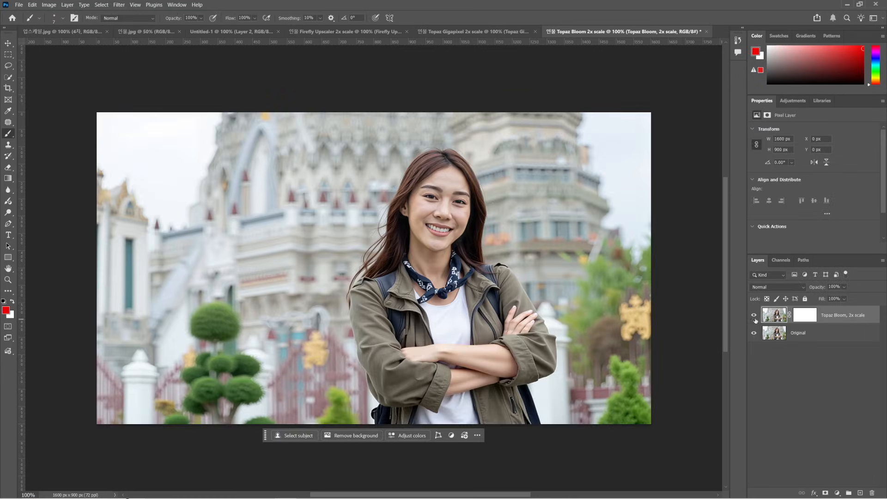
key("ctrl+a")
key("ctrl+c")
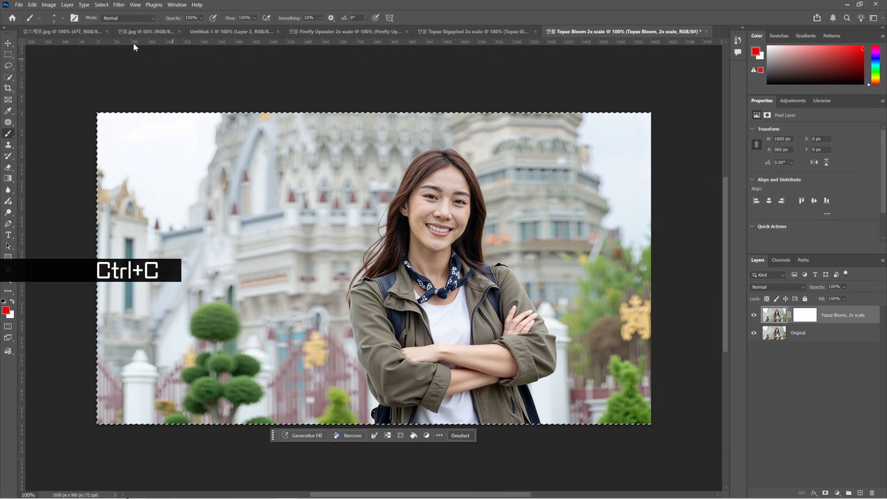
left_click(73, 33)
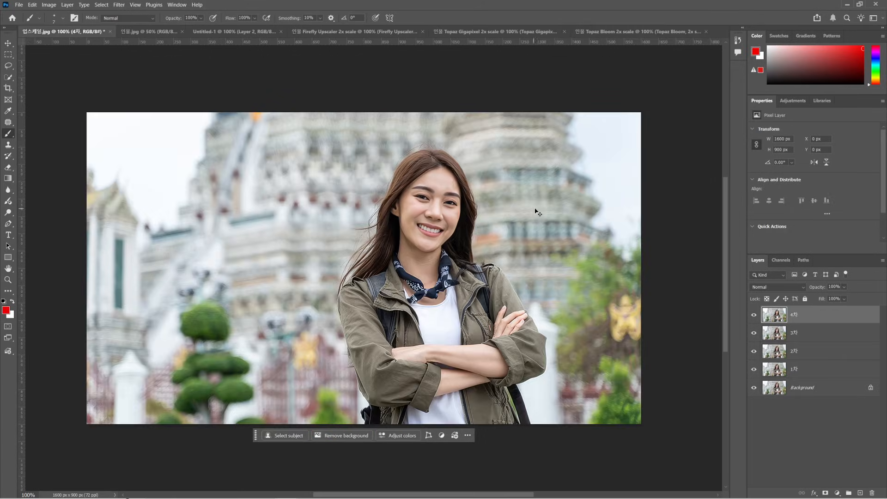
key("ctrl+v")
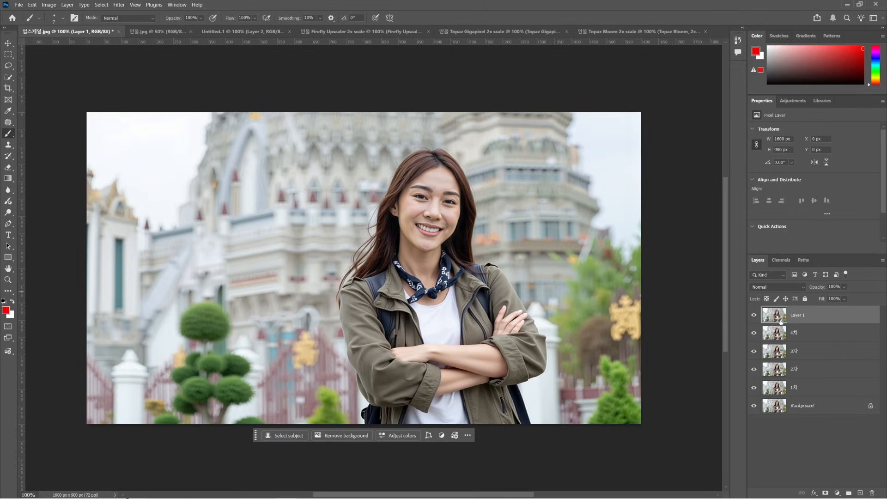
Rename the pasted Topaz Bloom layer to 5차.
double_click(796, 316)
type("5차")
key("Return")
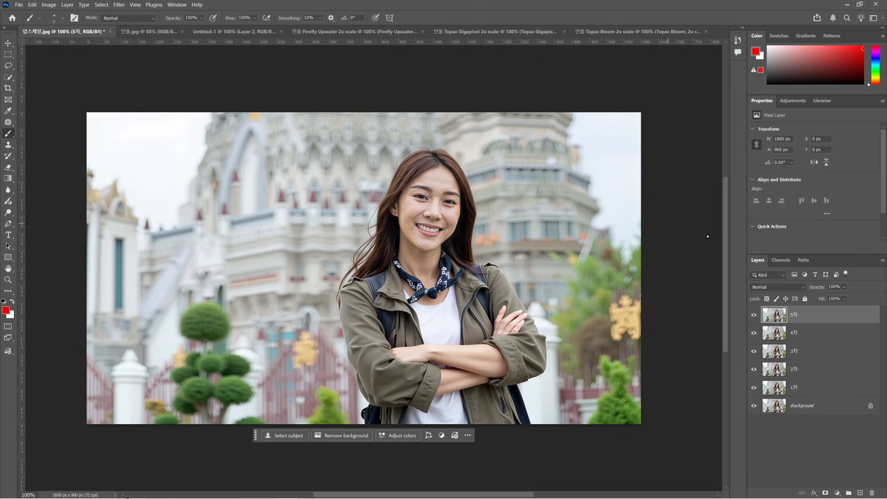
Compare the 5차 layer with the 4차 layer by toggling the upper layer's visibility.
left_click(754, 315)
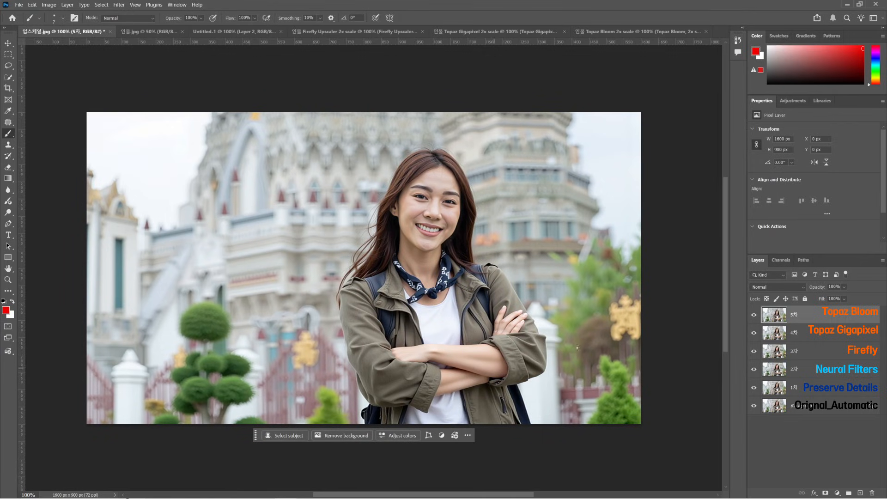
left_click(753, 316)
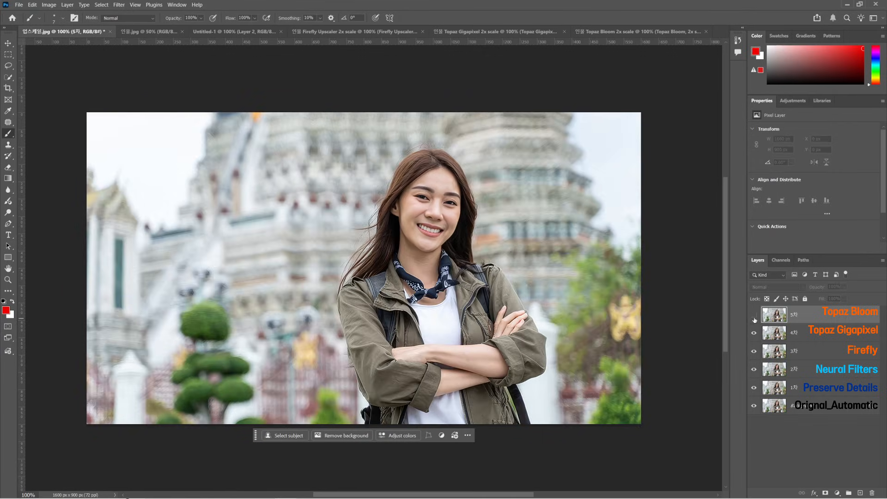
left_click(754, 316)
left_click(754, 316)
left_click(753, 316)
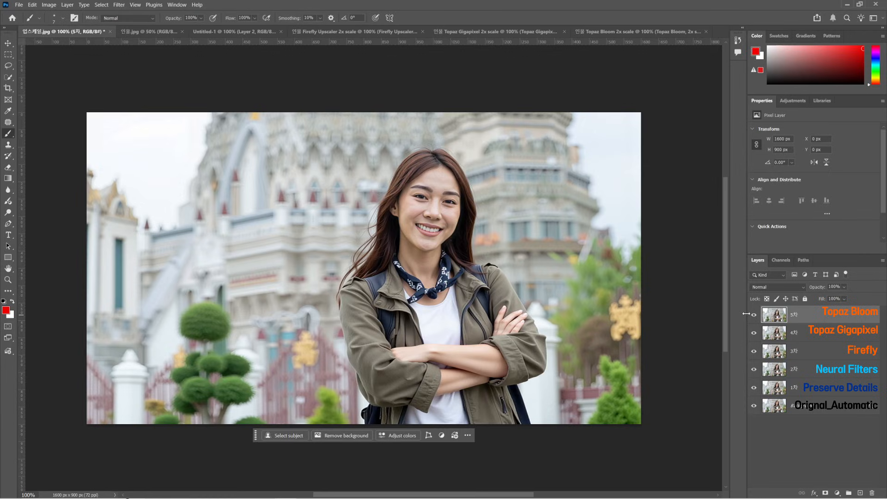
Open the landscape photo 풍경.jpg and view it enlarged to 200%.
key("v")
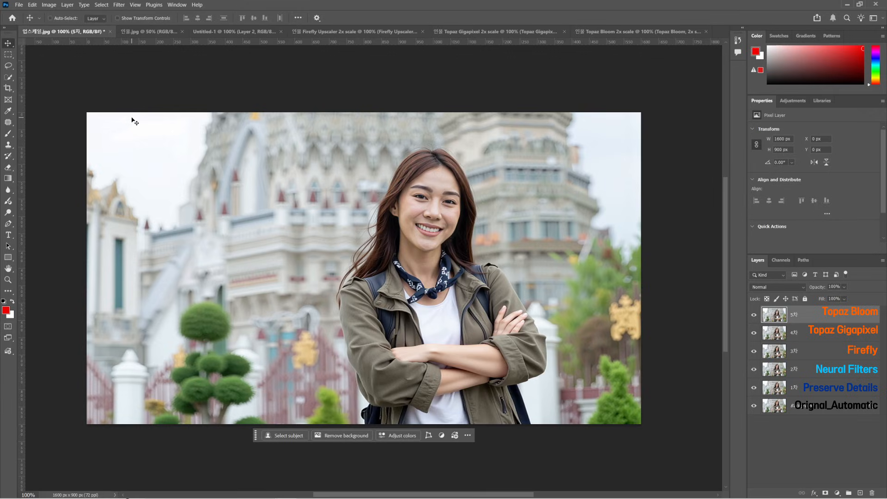
left_click(19, 5)
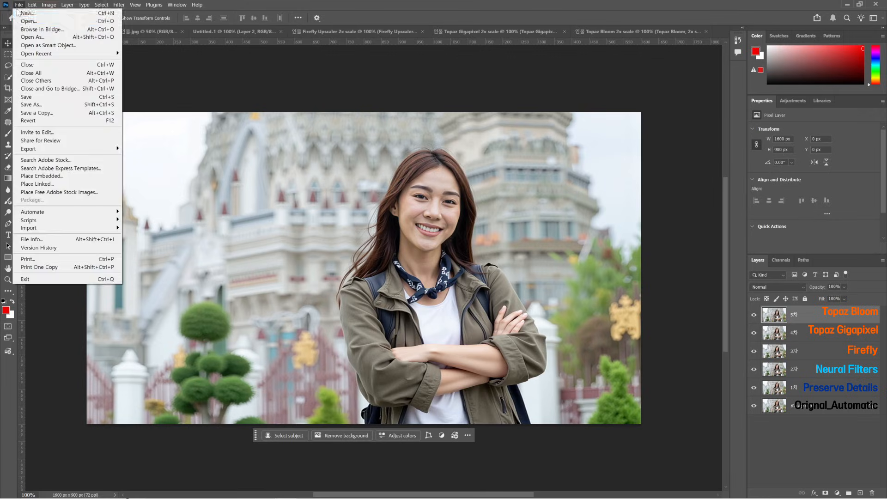
left_click(30, 22)
double_click(192, 72)
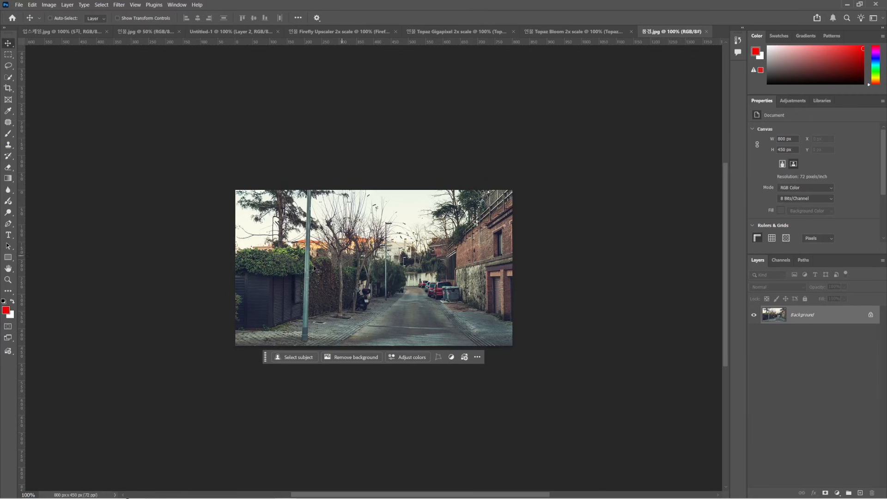
key("ctrl+plus")
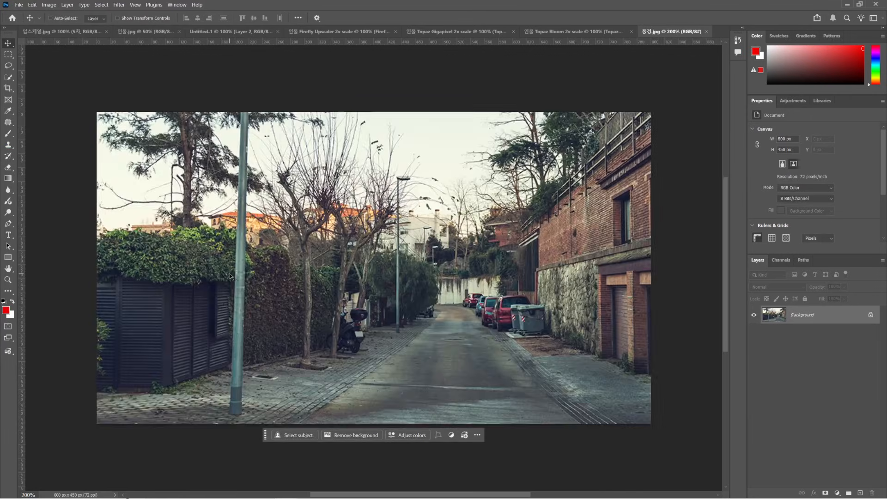